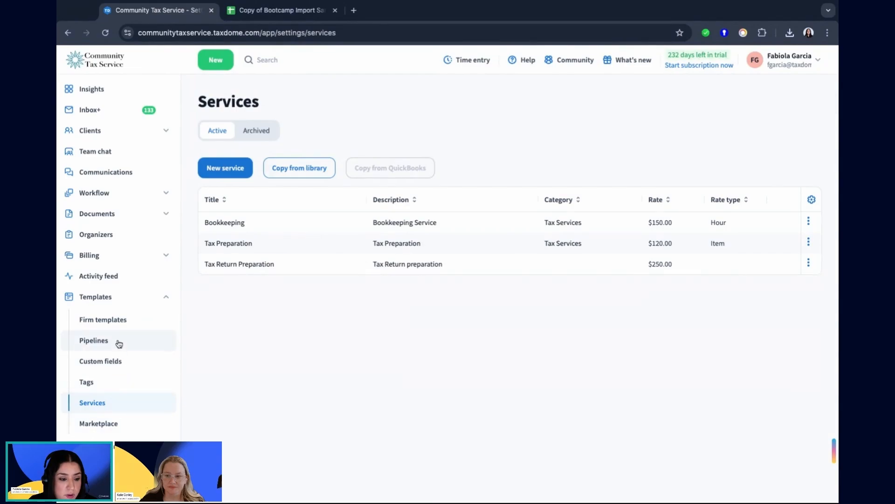
Review the custom fields set up for accounts and for contacts.
{"action": "left_click", "coordinate": [121, 363]}
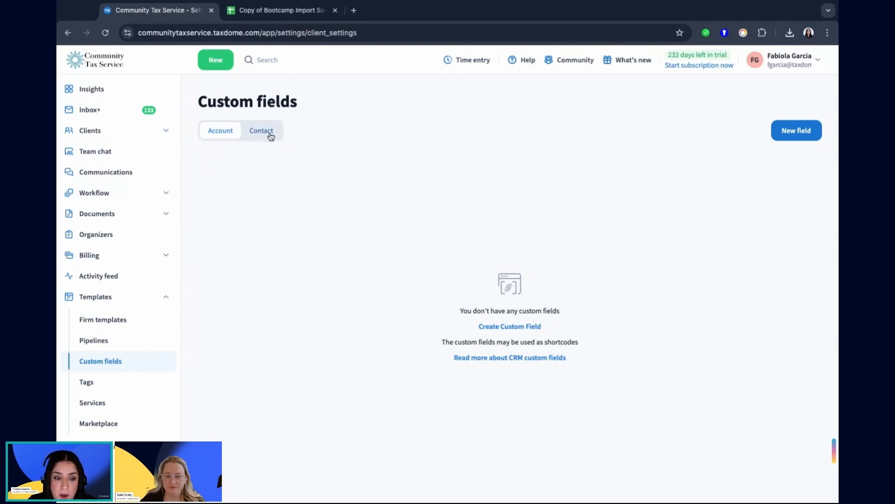
{"action": "left_click", "coordinate": [271, 135]}
{"action": "left_click", "coordinate": [219, 130]}
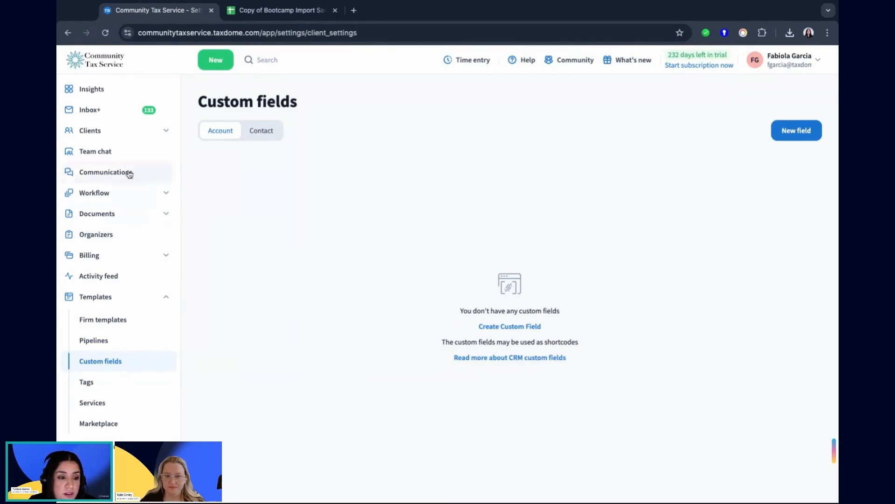
Start an import from the client accounts list and upload the CSV file.
{"action": "left_click", "coordinate": [132, 132]}
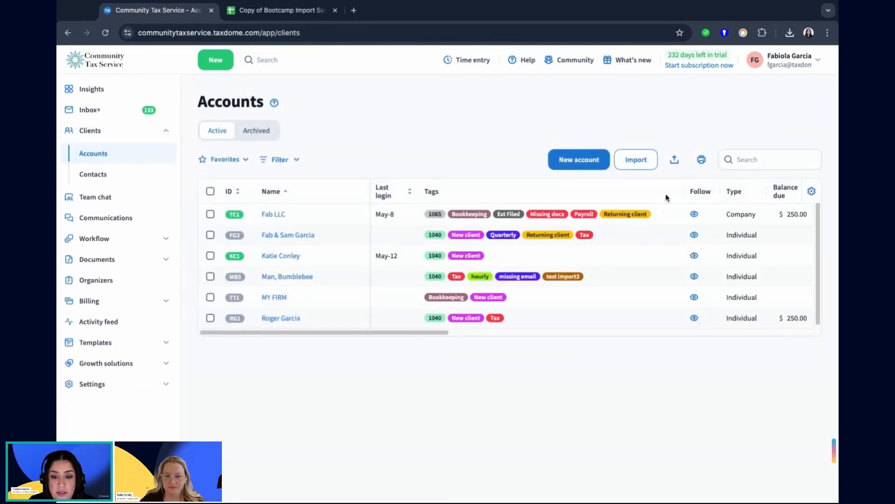
{"action": "left_click", "coordinate": [631, 167]}
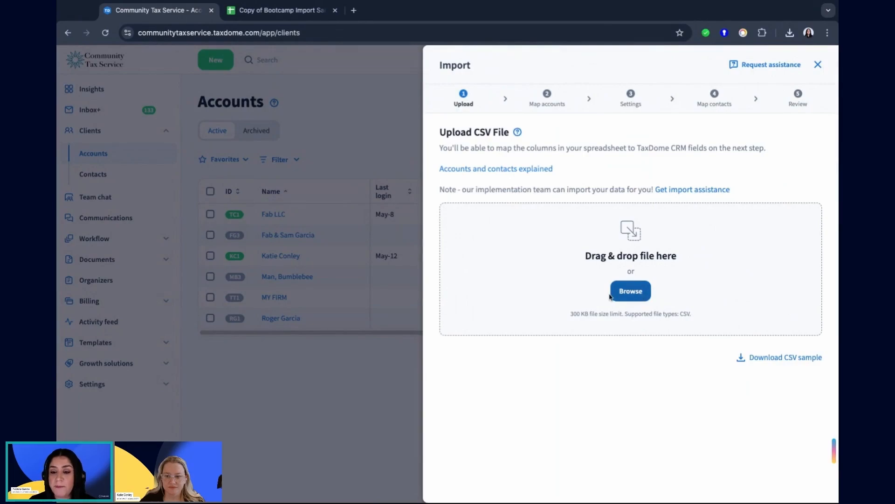
{"action": "left_click", "coordinate": [630, 292]}
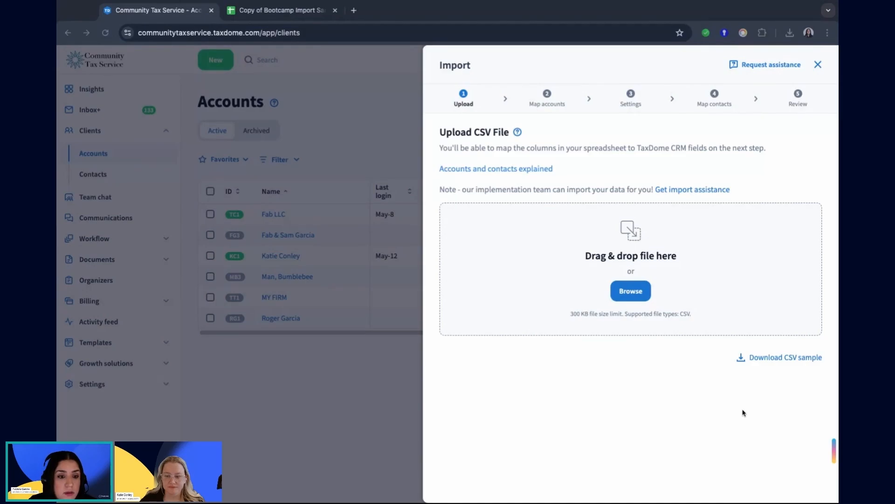
{"action": "left_click", "coordinate": [797, 387]}
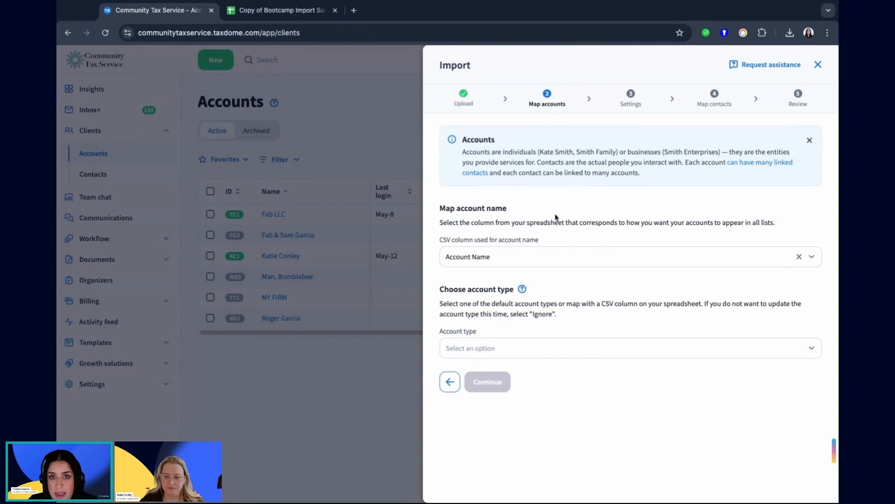
Map the account name to the Account Name column and set the account type to map with a CSV column, Account Type.
{"action": "left_click", "coordinate": [494, 258]}
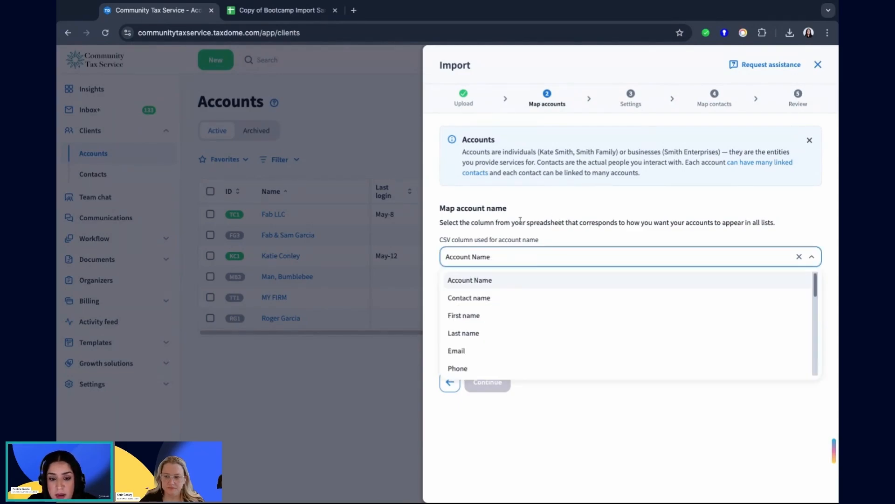
{"action": "left_click", "coordinate": [471, 281]}
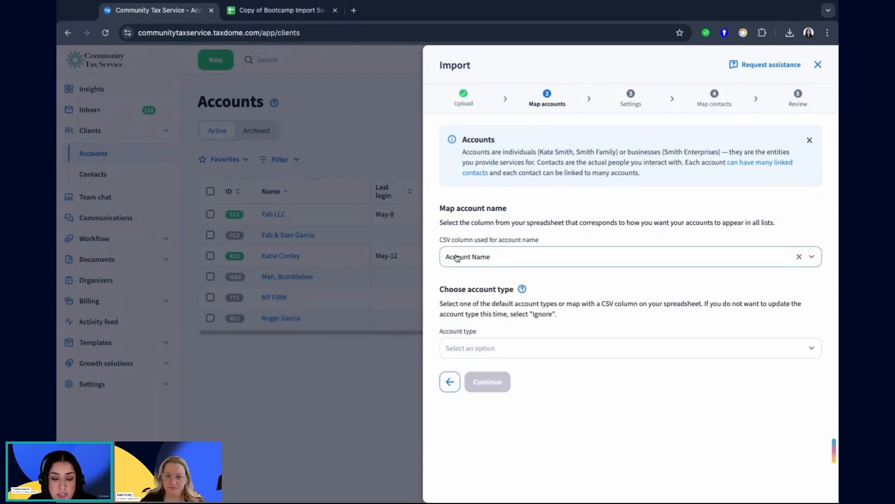
{"action": "left_click", "coordinate": [540, 349]}
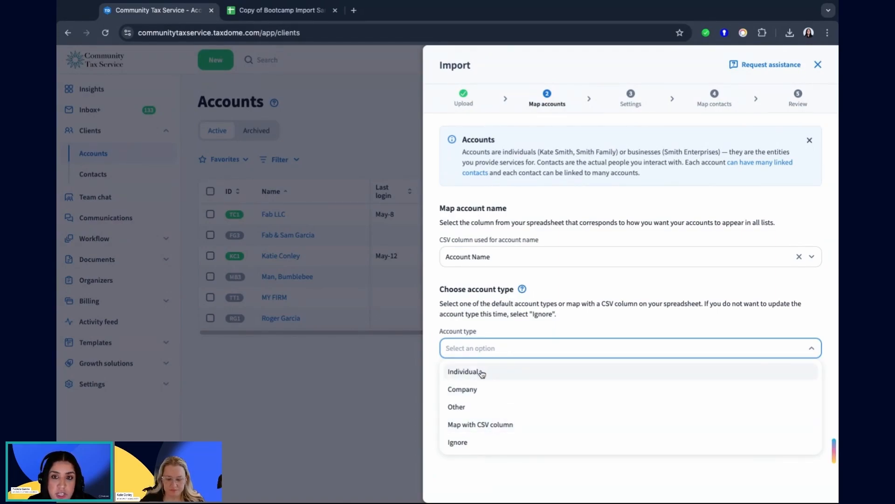
{"action": "left_click", "coordinate": [500, 375]}
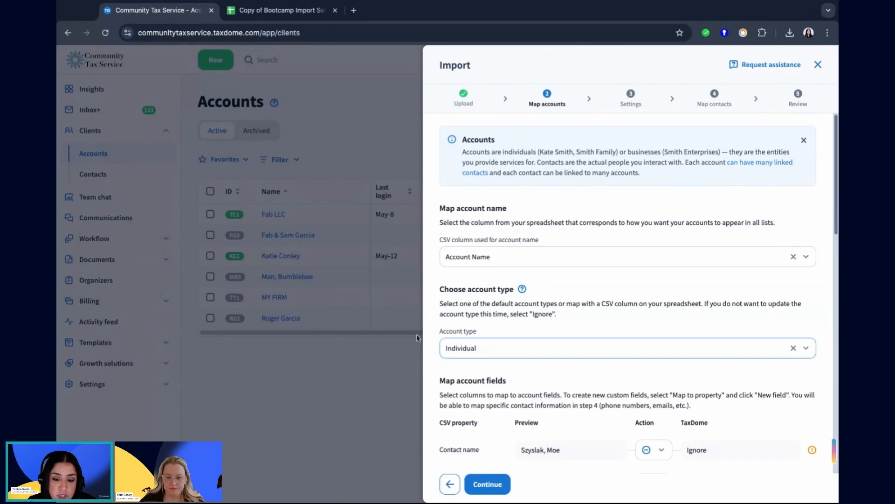
{"action": "left_click", "coordinate": [479, 349]}
{"action": "left_click", "coordinate": [485, 421]}
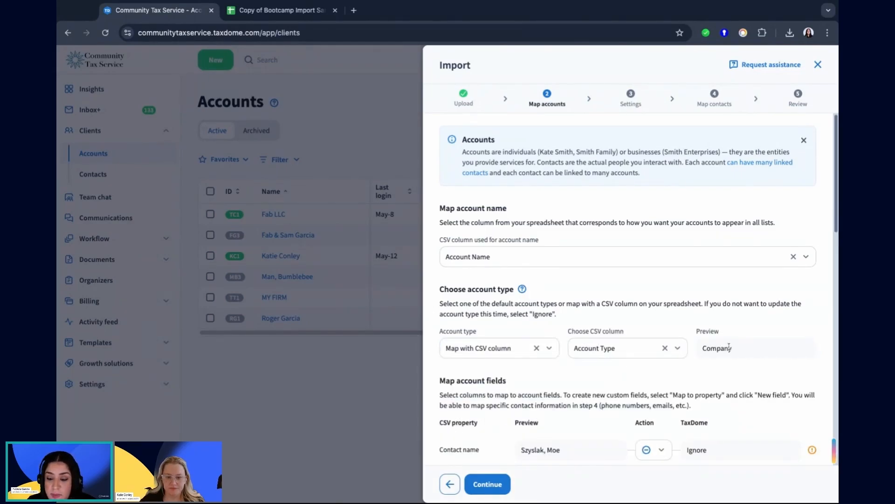
Examine the account type preview and the CSV columns listed for account field mapping.
{"action": "left_click_drag", "start_coordinate": [755, 345], "coordinate": [698, 350]}
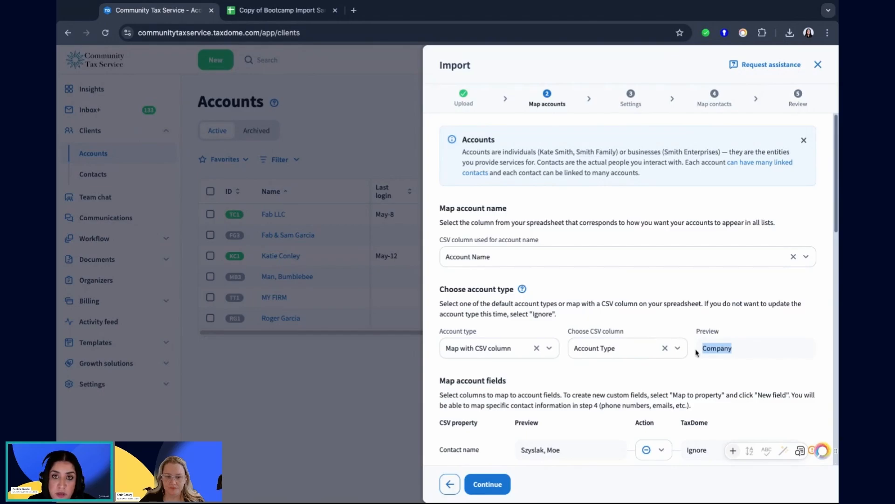
{"action": "left_click", "coordinate": [718, 347]}
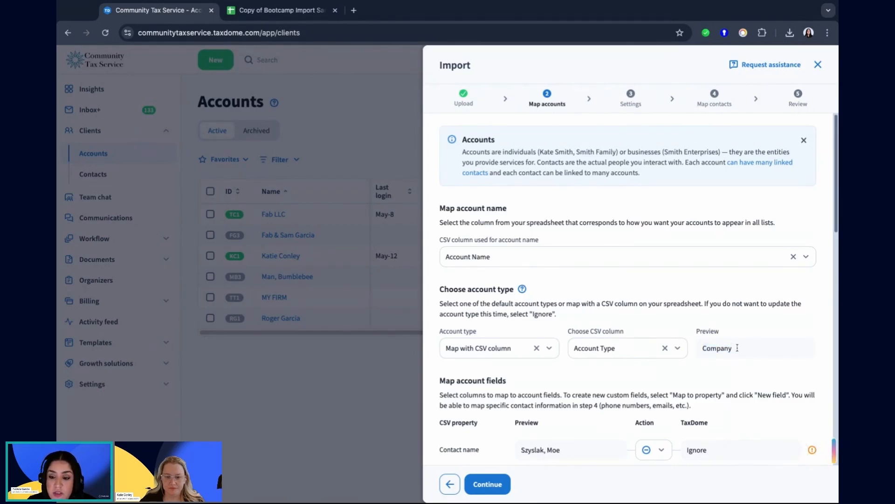
{"action": "double_click", "coordinate": [737, 348]}
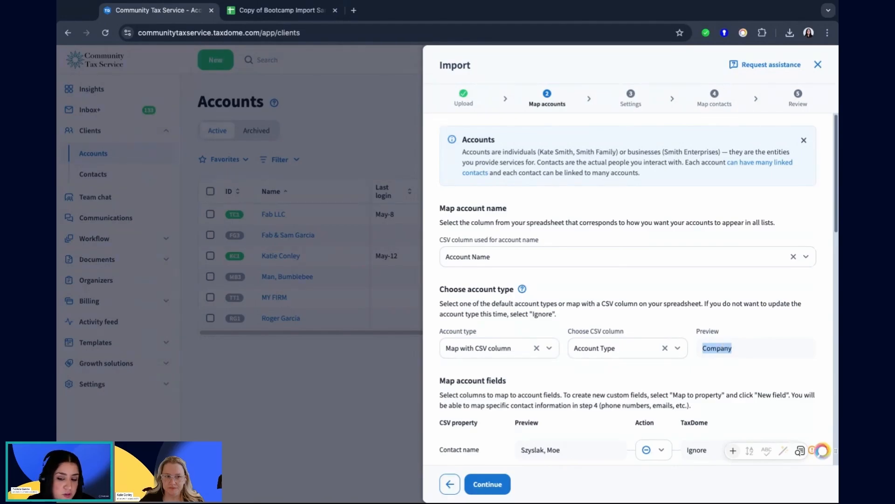
{"action": "left_click", "coordinate": [752, 345]}
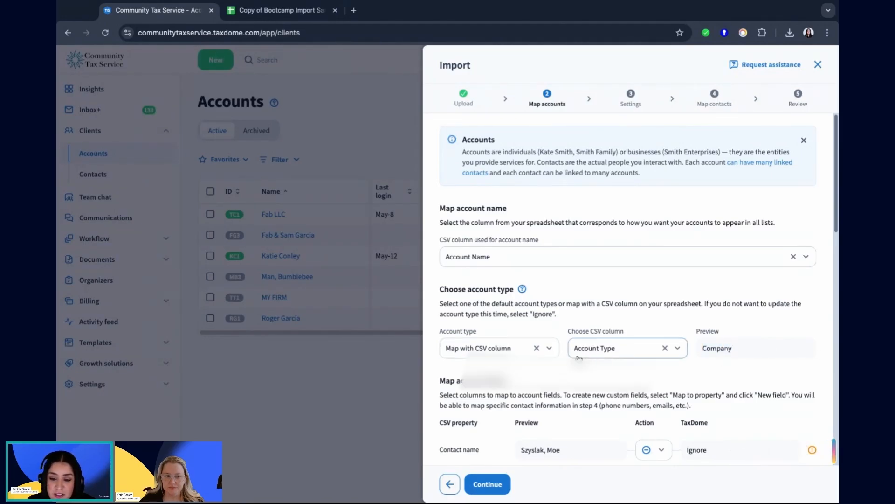
{"action": "scroll", "coordinate": [659, 371], "scroll_direction": "down", "scroll_amount": 3}
{"action": "scroll", "coordinate": [659, 371], "scroll_direction": "down", "scroll_amount": 1}
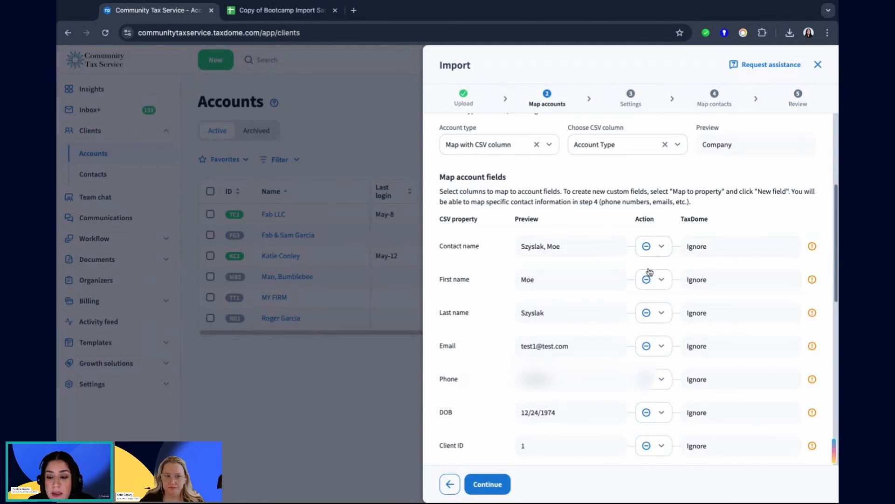
{"action": "scroll", "coordinate": [650, 272], "scroll_direction": "down", "scroll_amount": 1}
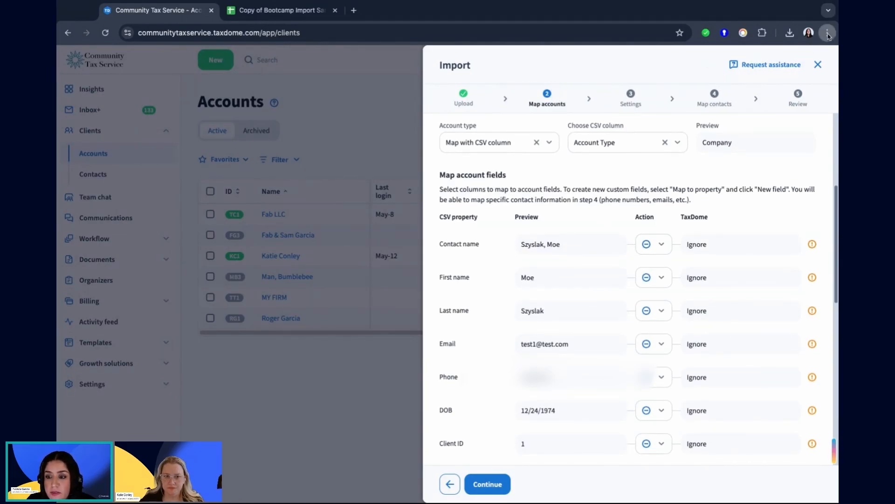
{"action": "key", "text": "ctrl+plus"}
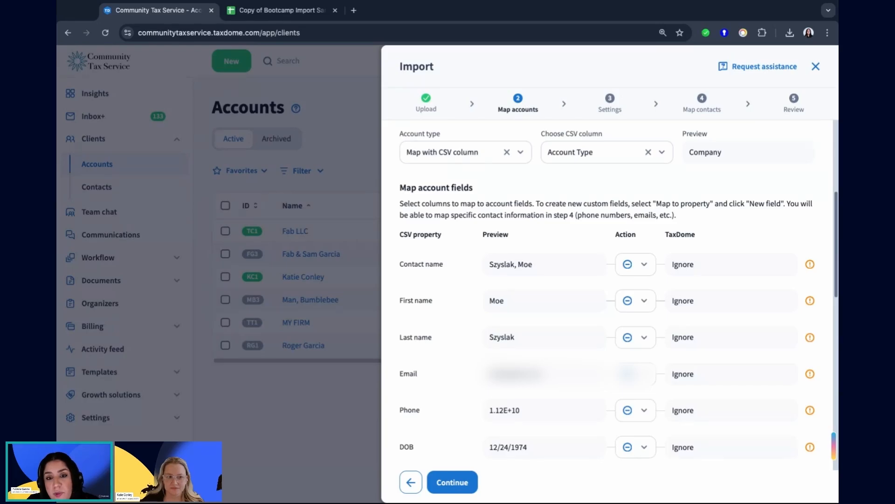
{"action": "scroll", "coordinate": [568, 325], "scroll_direction": "down", "scroll_amount": 3}
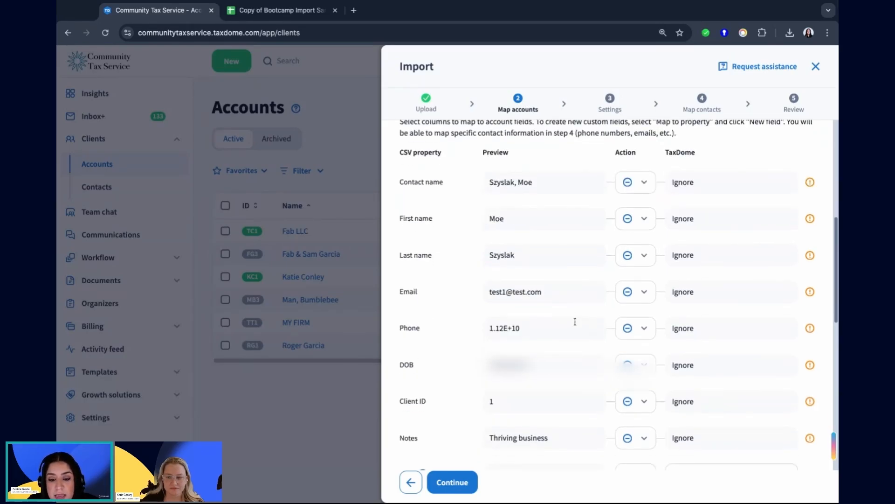
{"action": "scroll", "coordinate": [575, 321], "scroll_direction": "down", "scroll_amount": 1}
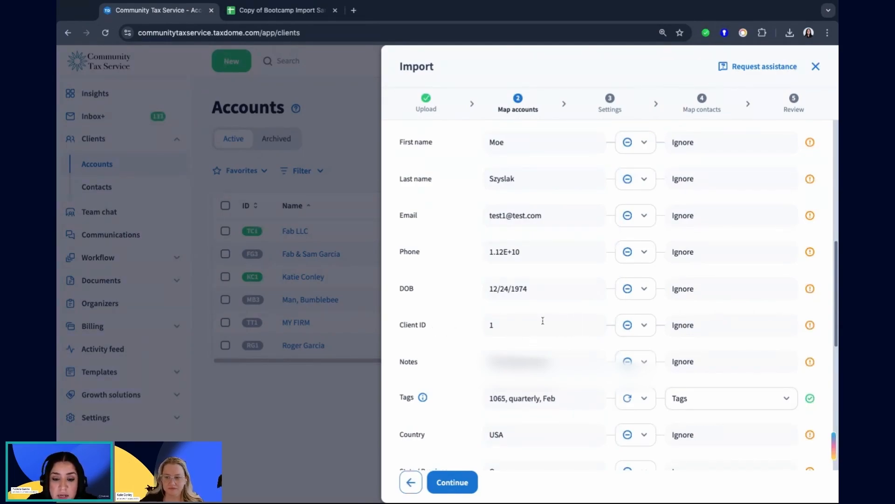
Sync the Client ID column to a new account custom field named Client ID with field type Text, and save it.
{"action": "left_click", "coordinate": [643, 331]}
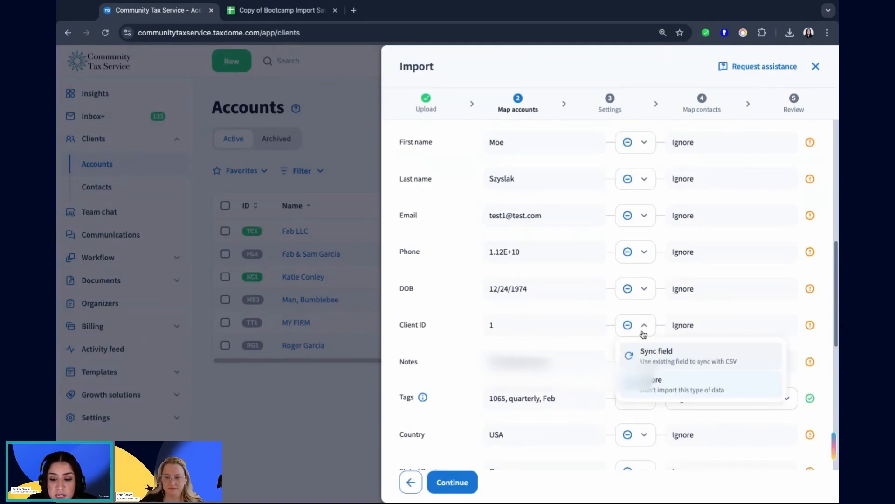
{"action": "left_click", "coordinate": [661, 357]}
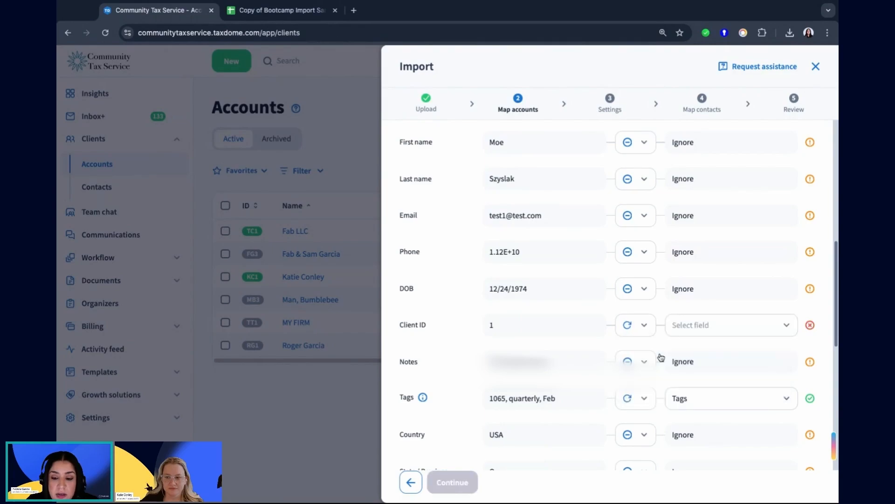
{"action": "left_click", "coordinate": [698, 326]}
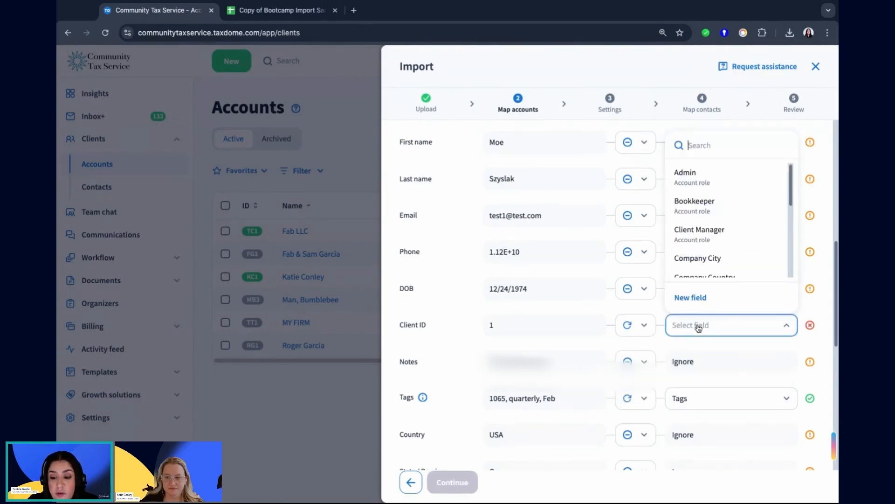
{"action": "left_click", "coordinate": [698, 299]}
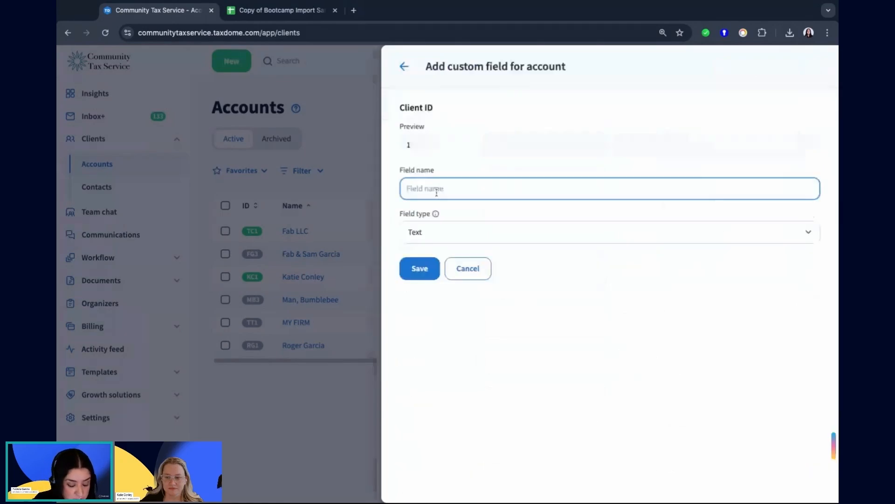
{"action": "type", "text": "Clien"}
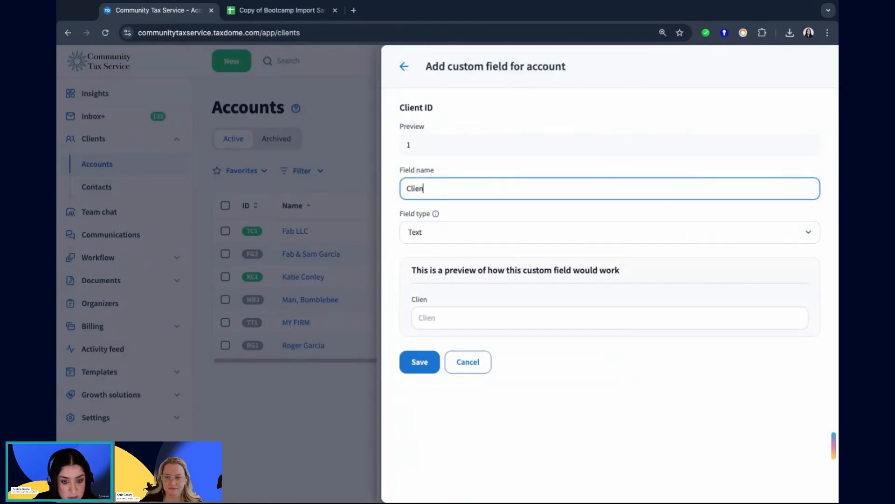
{"action": "type", "text": "t ID"}
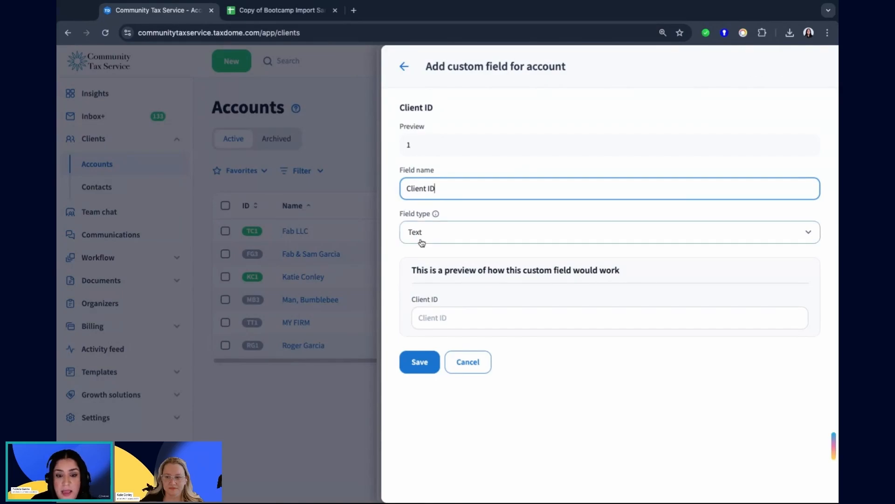
{"action": "left_click", "coordinate": [408, 261]}
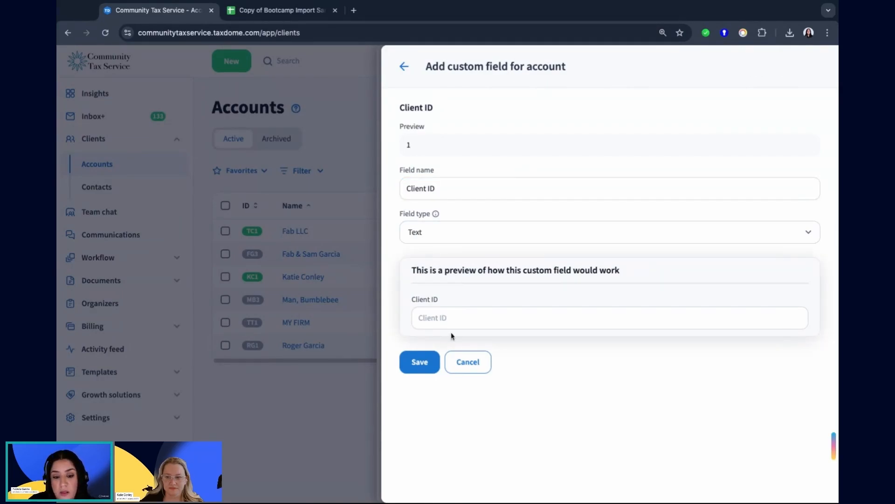
{"action": "left_click", "coordinate": [435, 232]}
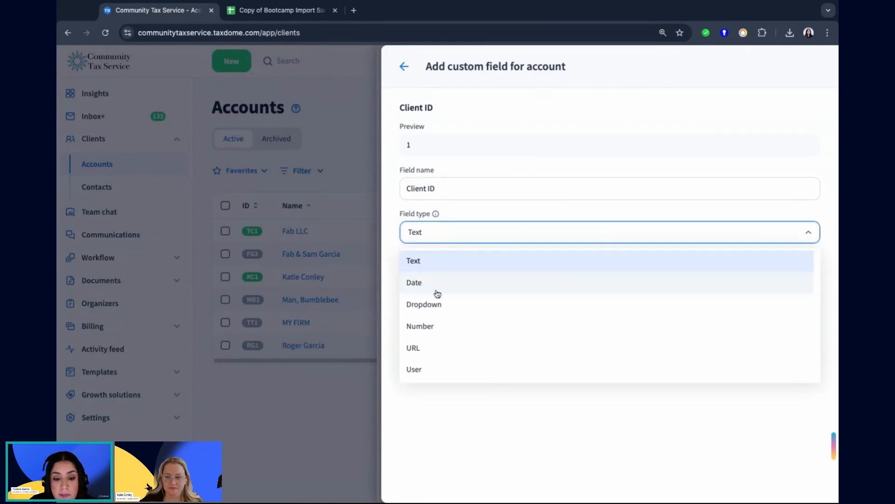
{"action": "left_click", "coordinate": [404, 231]}
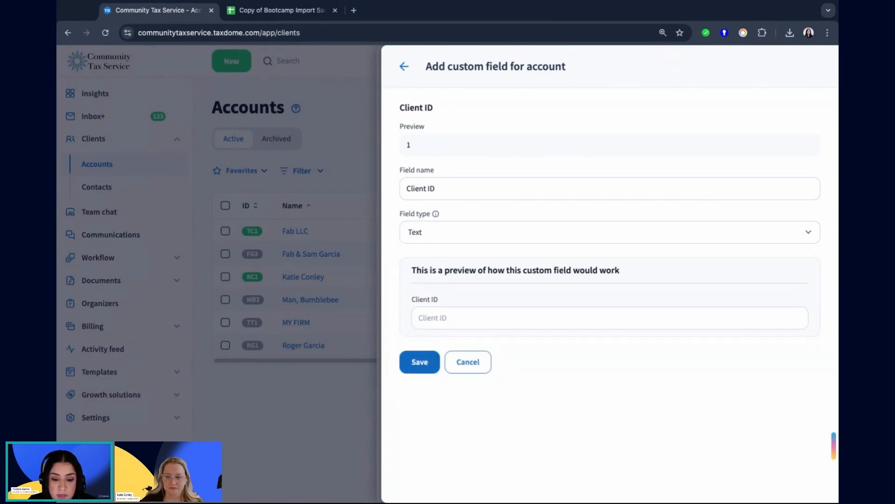
{"action": "left_click", "coordinate": [428, 359]}
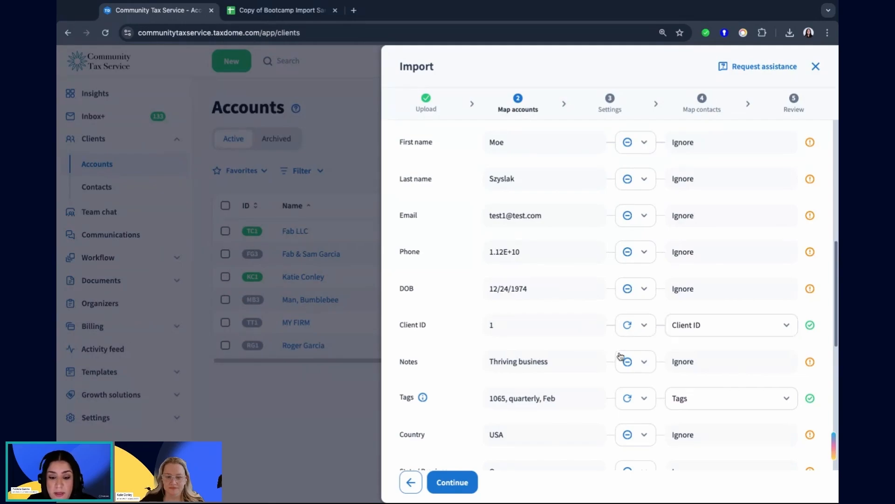
Sync the Notes column to a new account custom field named Notes with field type Text, and save it.
{"action": "scroll", "coordinate": [623, 359], "scroll_direction": "down", "scroll_amount": 2}
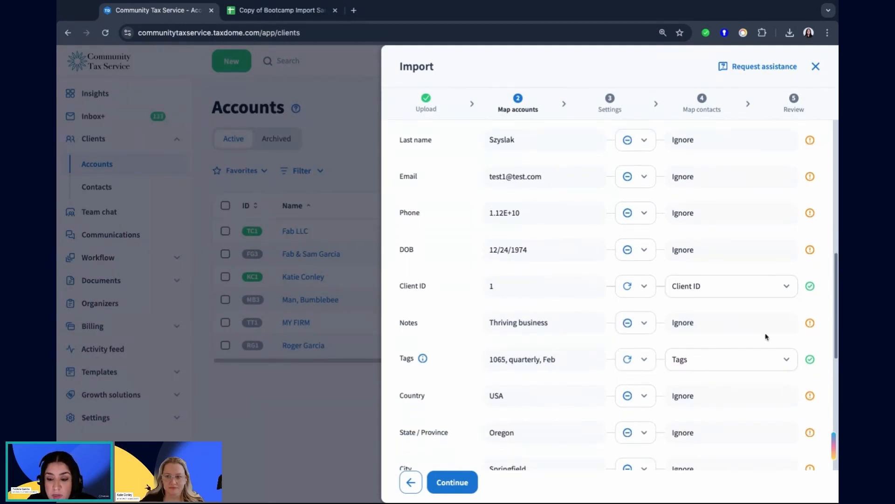
{"action": "left_click", "coordinate": [644, 322]}
{"action": "left_click", "coordinate": [676, 358]}
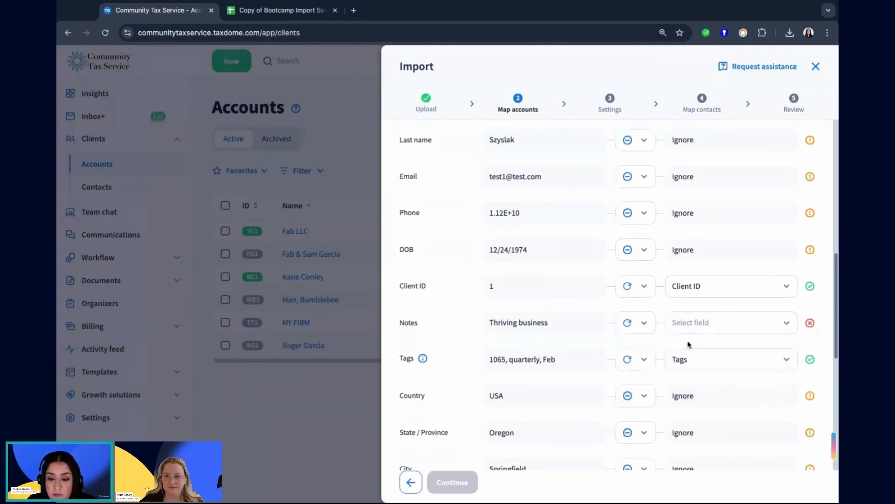
{"action": "left_click", "coordinate": [758, 322]}
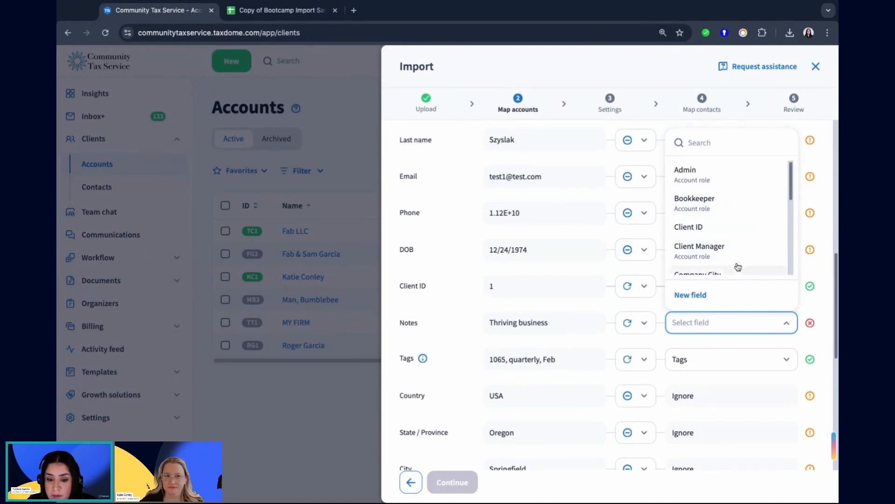
{"action": "scroll", "coordinate": [737, 261], "scroll_direction": "down", "scroll_amount": 5}
{"action": "scroll", "coordinate": [733, 253], "scroll_direction": "up", "scroll_amount": 5}
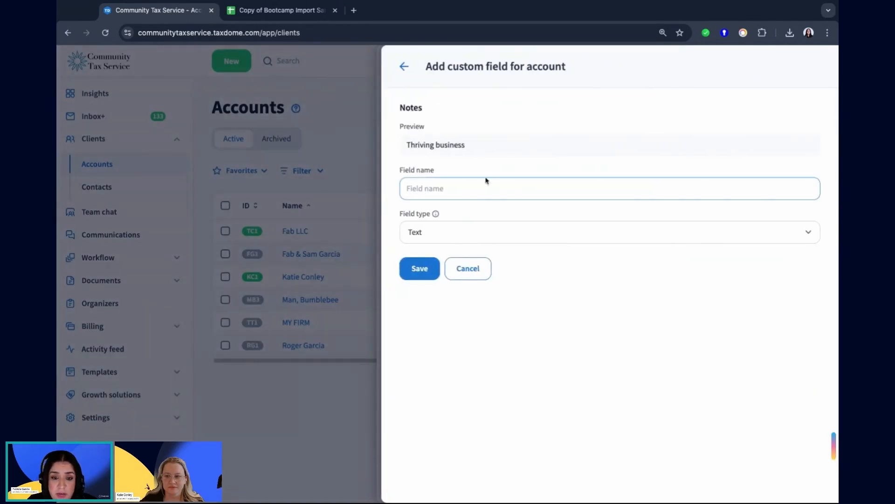
{"action": "left_click", "coordinate": [496, 195]}
{"action": "type", "text": "Notes"}
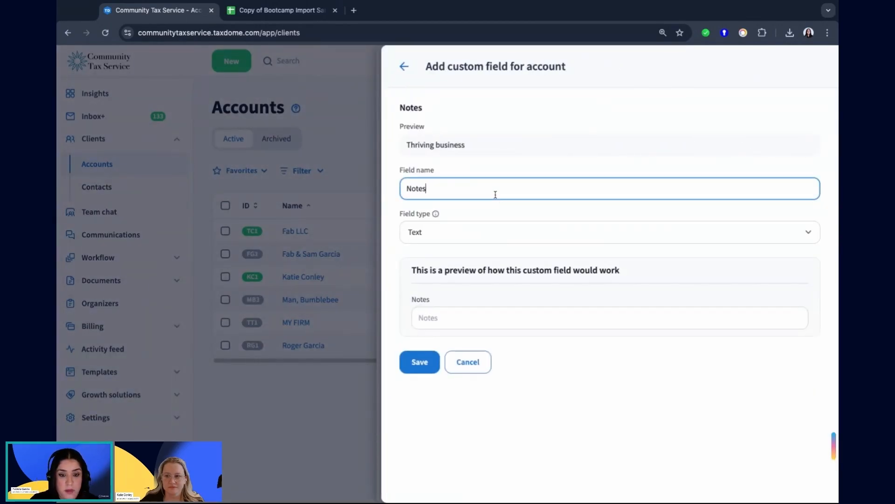
{"action": "left_click", "coordinate": [419, 363]}
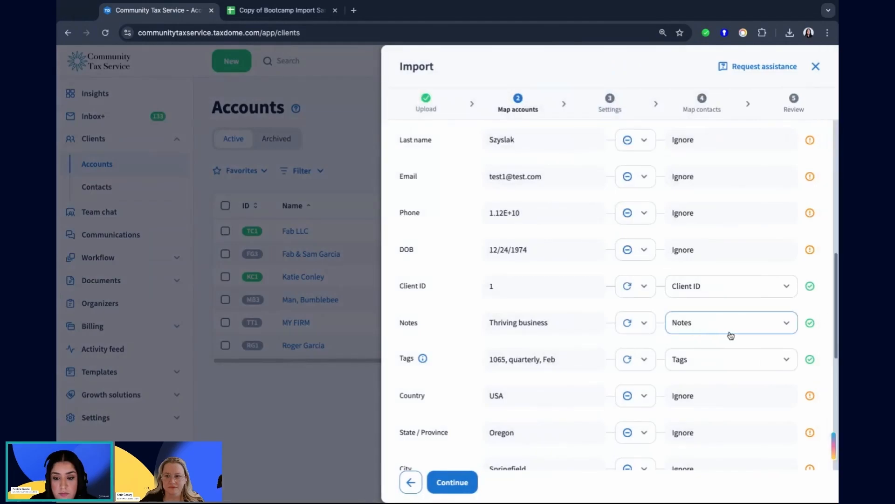
Check the mapping of the Tags column and of the contact address columns, from Country to Street address.
{"action": "scroll", "coordinate": [562, 377], "scroll_direction": "down", "scroll_amount": 1}
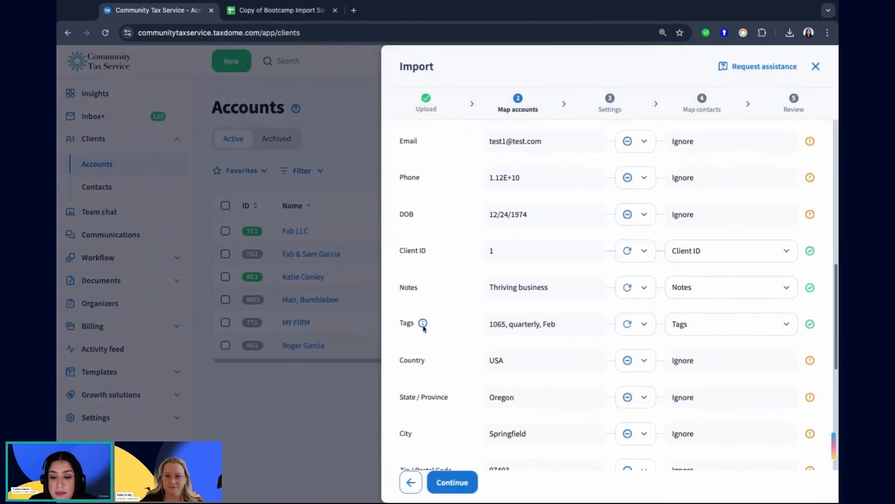
{"action": "double_click", "coordinate": [400, 323]}
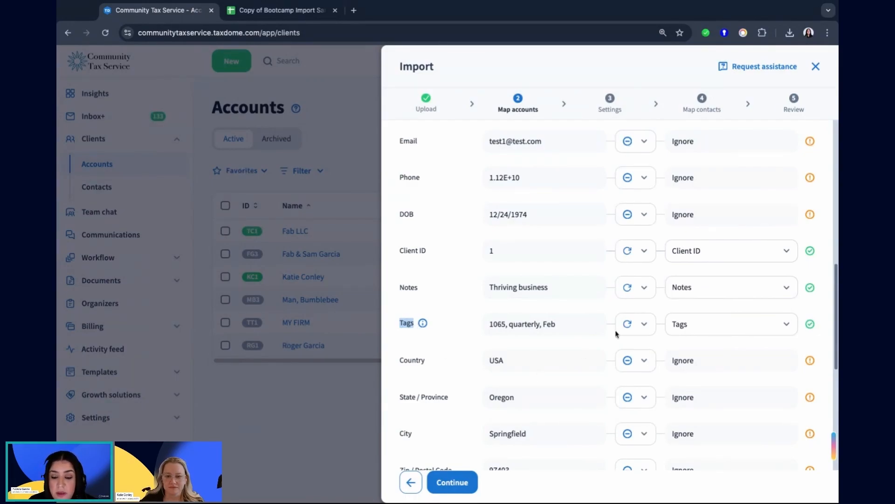
{"action": "mouse_move", "coordinate": [813, 326]}
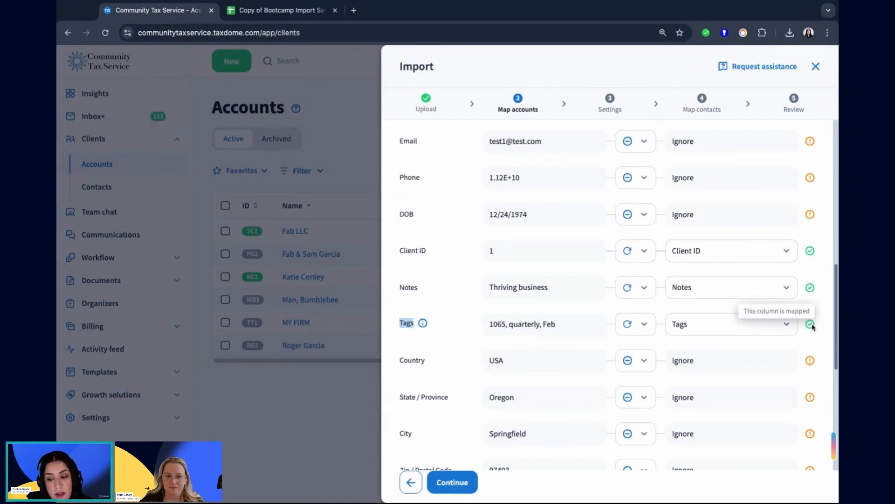
{"action": "scroll", "coordinate": [752, 356], "scroll_direction": "down", "scroll_amount": 2}
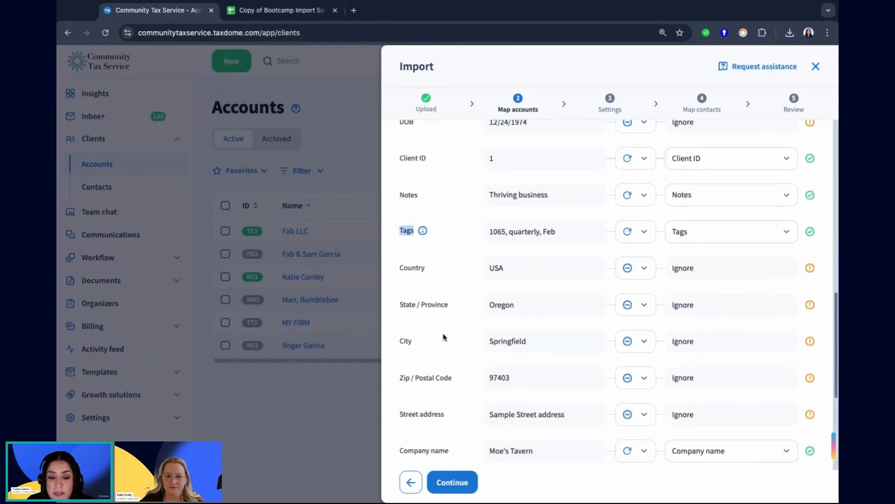
{"action": "double_click", "coordinate": [400, 267]}
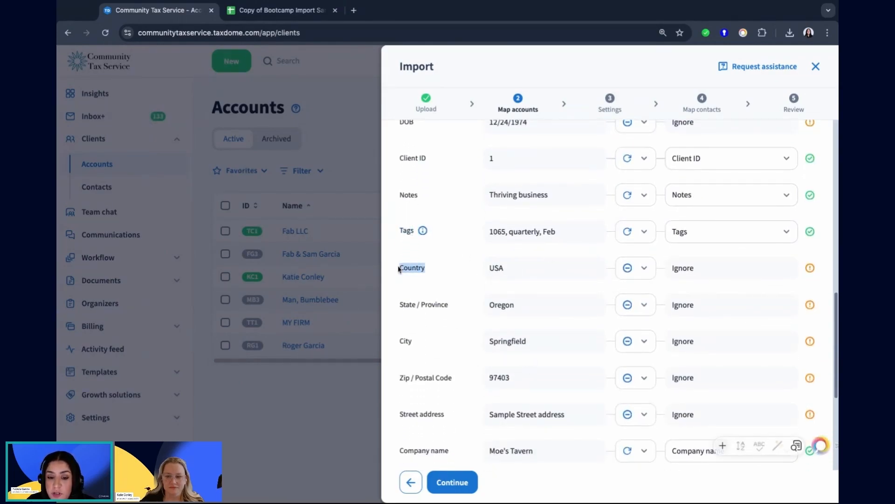
{"action": "triple_click", "coordinate": [399, 304]}
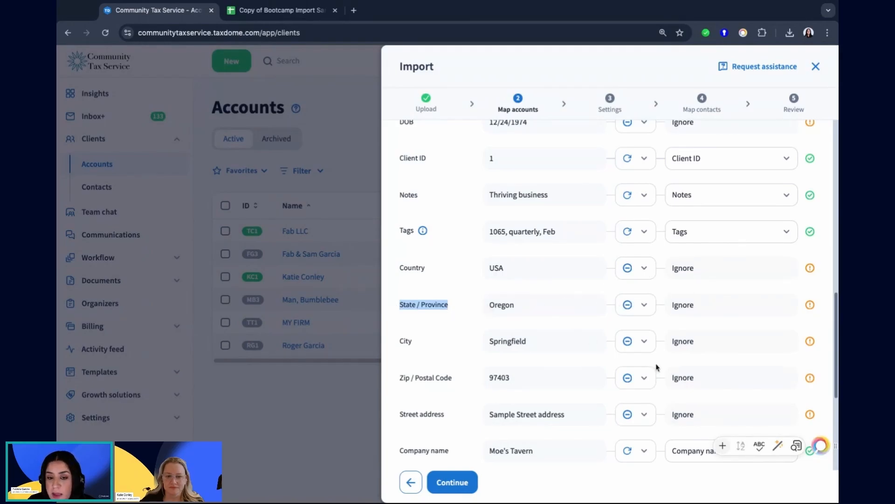
{"action": "scroll", "coordinate": [656, 368], "scroll_direction": "down", "scroll_amount": 2}
{"action": "scroll", "coordinate": [656, 367], "scroll_direction": "down", "scroll_amount": 5}
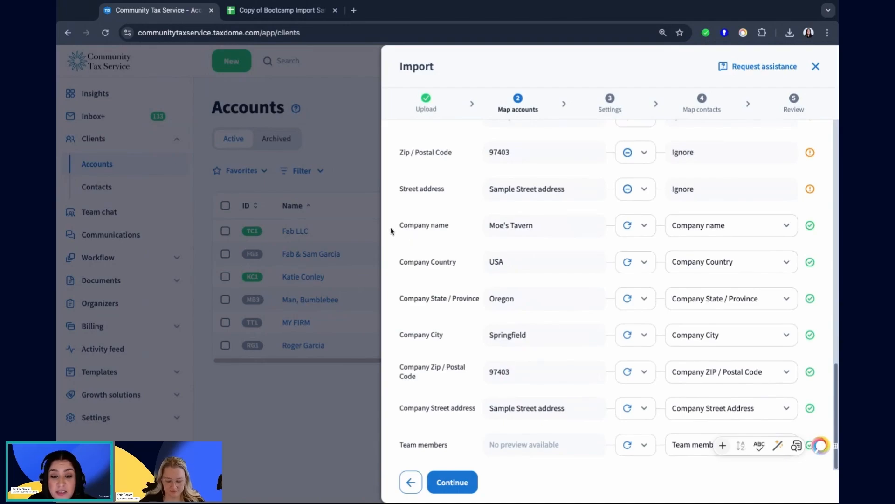
Compare the company name and company address columns with the ignored contact address columns in the account mapping.
{"action": "left_click_drag", "start_coordinate": [404, 225], "coordinate": [449, 226]}
{"action": "triple_click", "coordinate": [399, 263]}
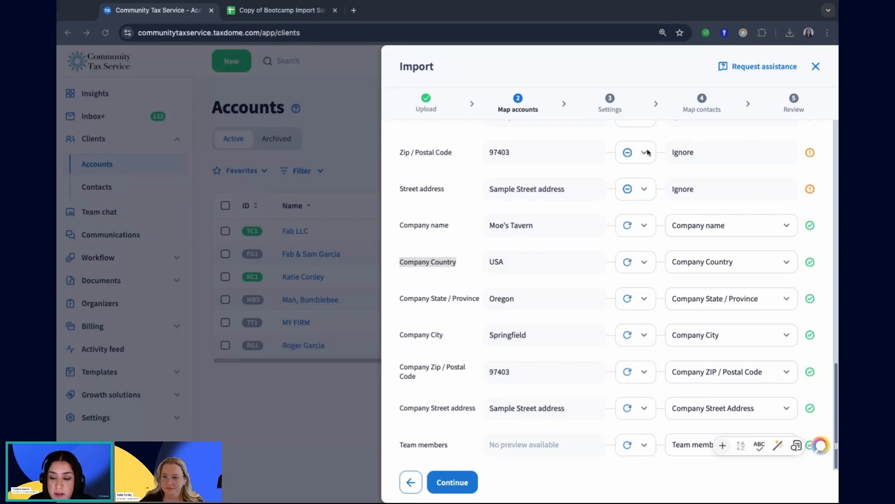
{"action": "left_click", "coordinate": [759, 149]}
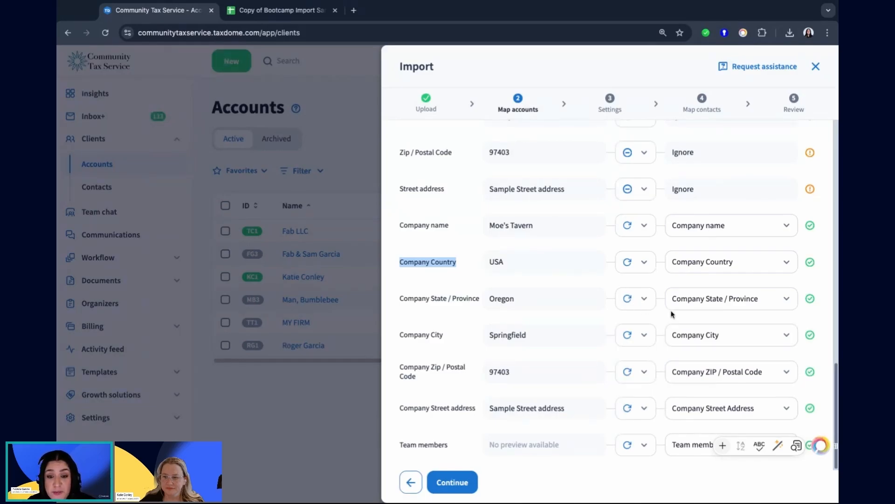
{"action": "scroll", "coordinate": [606, 306], "scroll_direction": "up", "scroll_amount": 5}
{"action": "triple_click", "coordinate": [400, 272]}
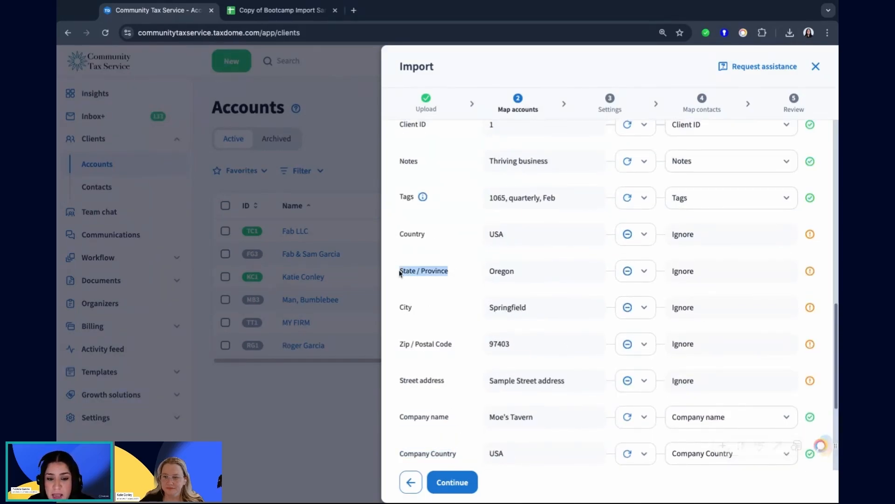
{"action": "scroll", "coordinate": [574, 344], "scroll_direction": "down", "scroll_amount": 4}
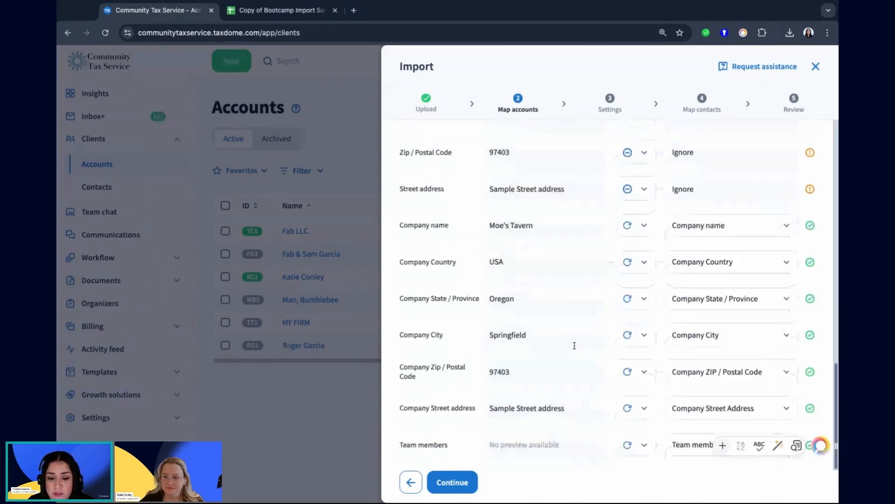
{"action": "triple_click", "coordinate": [402, 334]}
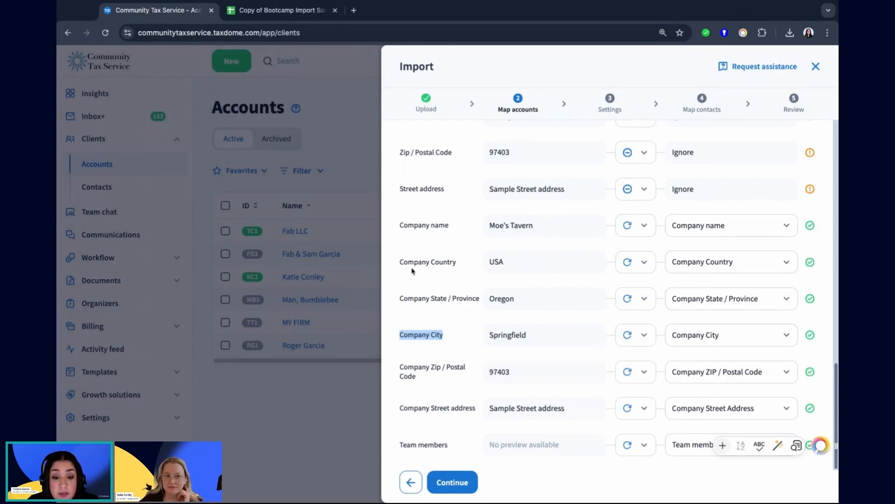
{"action": "left_click", "coordinate": [437, 306]}
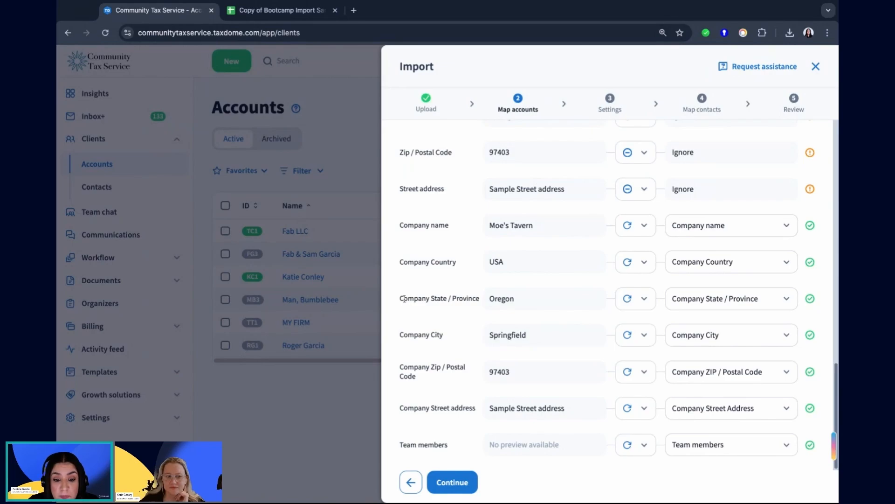
{"action": "left_click_drag", "start_coordinate": [401, 298], "coordinate": [488, 301]}
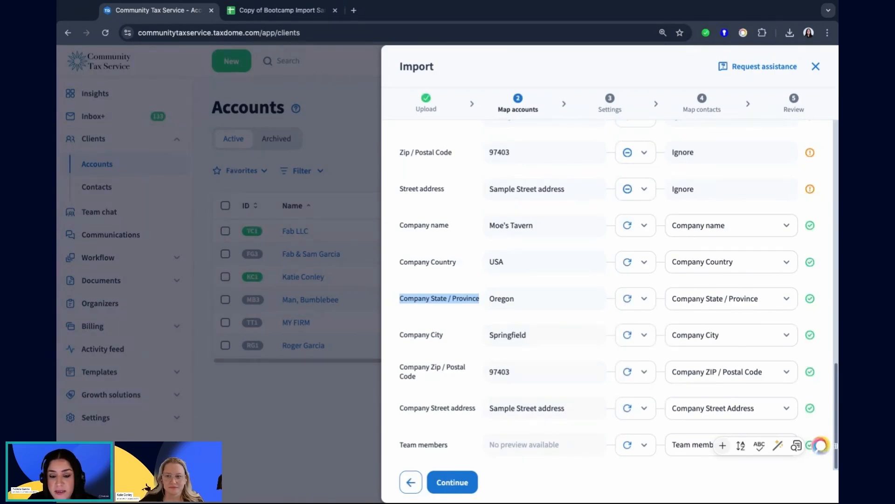
Set the Company State / Province column to Ignore and sync it back to the Company State / Province field.
{"action": "left_click", "coordinate": [642, 299]}
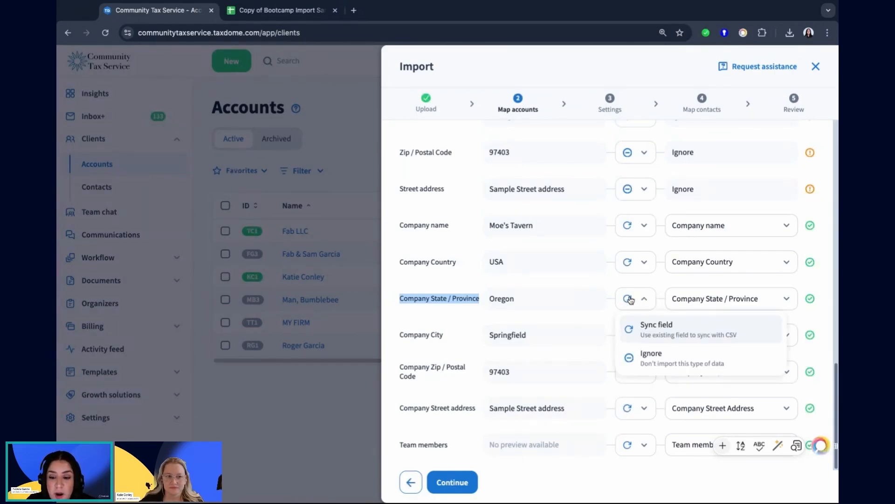
{"action": "left_click", "coordinate": [655, 367]}
{"action": "left_click", "coordinate": [651, 302]}
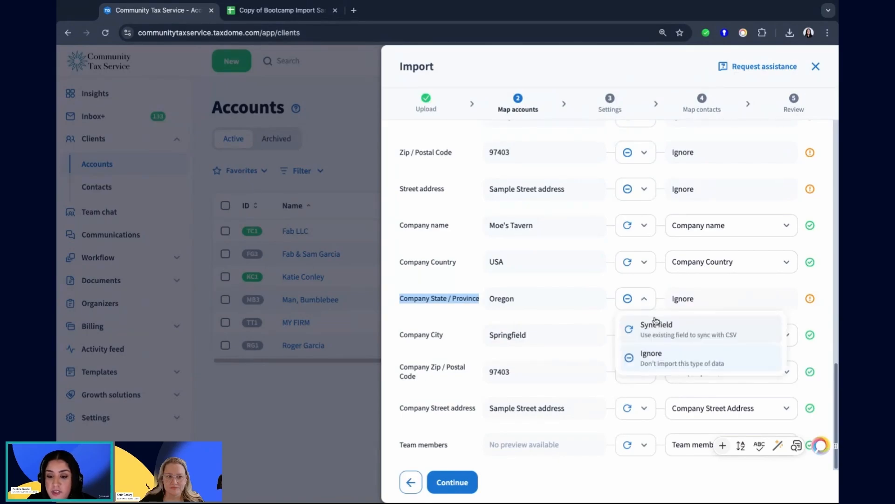
{"action": "left_click", "coordinate": [662, 330]}
{"action": "left_click", "coordinate": [750, 303]}
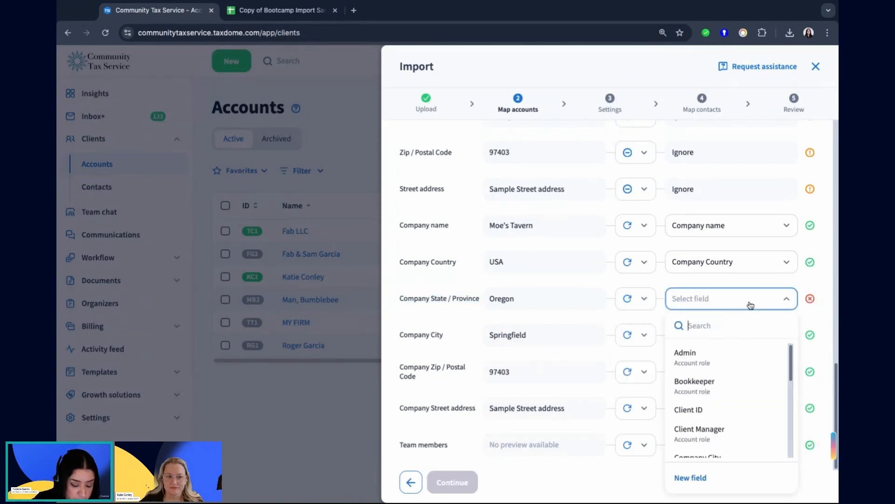
{"action": "type", "text": "sta"}
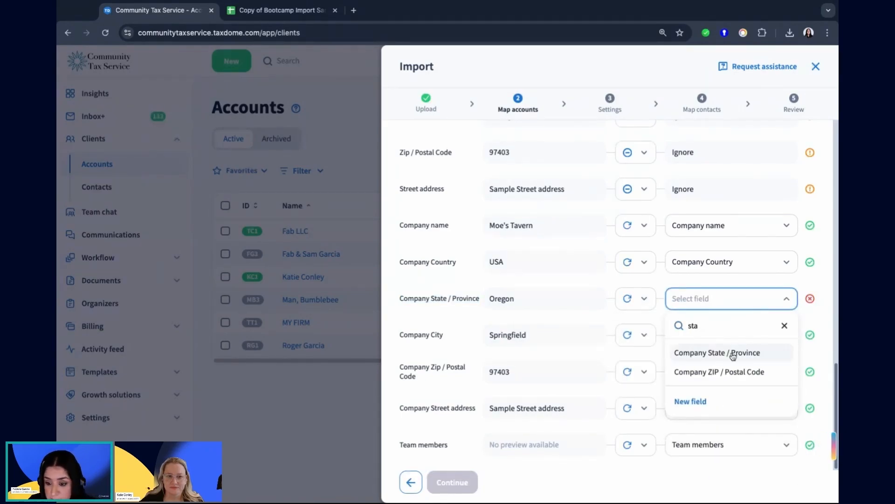
{"action": "left_click", "coordinate": [733, 355]}
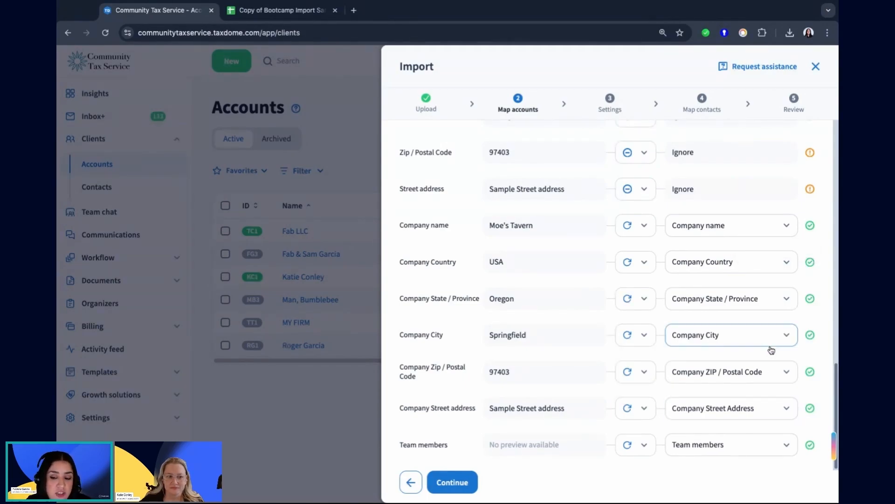
Look through the account fields available for the Company City column and close the list without changing the mapping.
{"action": "left_click", "coordinate": [787, 338]}
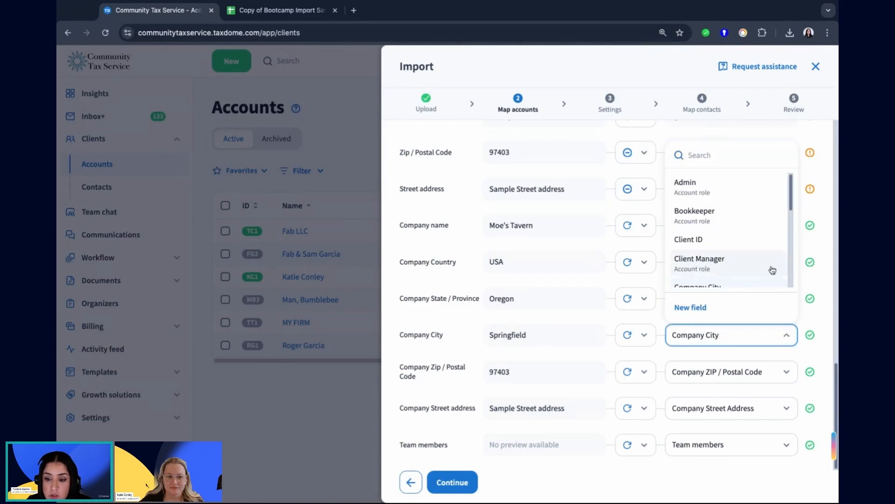
{"action": "scroll", "coordinate": [788, 191], "scroll_direction": "down", "scroll_amount": 10}
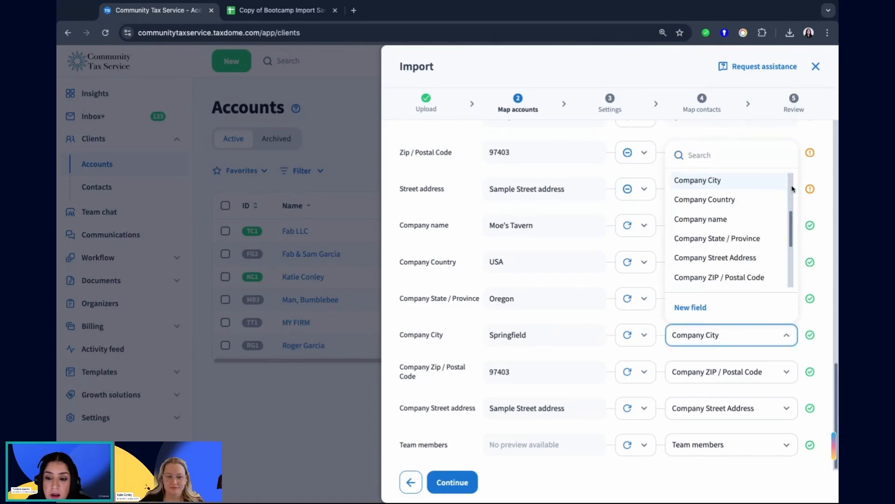
{"action": "scroll", "coordinate": [792, 188], "scroll_direction": "up", "scroll_amount": 10}
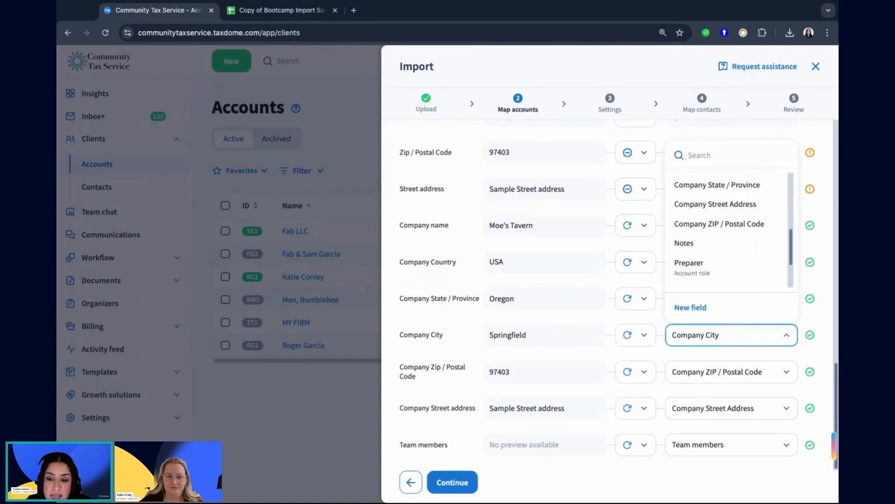
{"action": "left_click", "coordinate": [828, 198]}
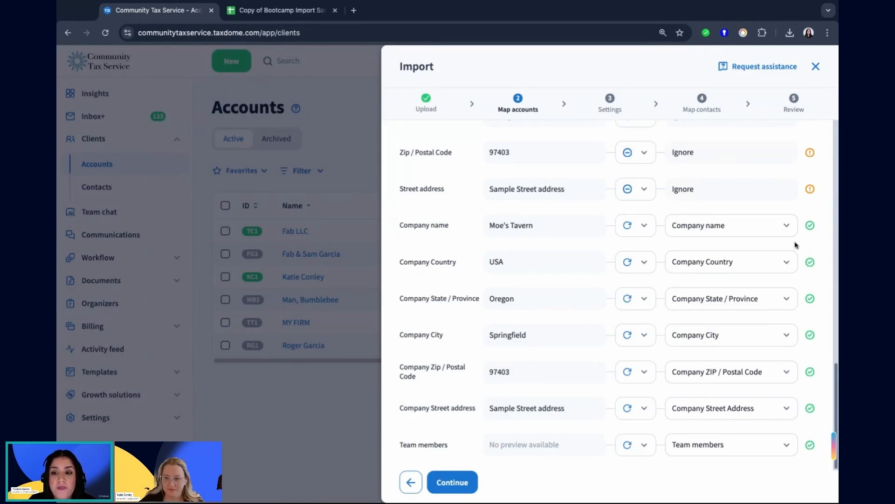
Accept the account mapping, continue to the import settings, and review the linked contacts, tags and assignees options.
{"action": "left_click", "coordinate": [462, 488]}
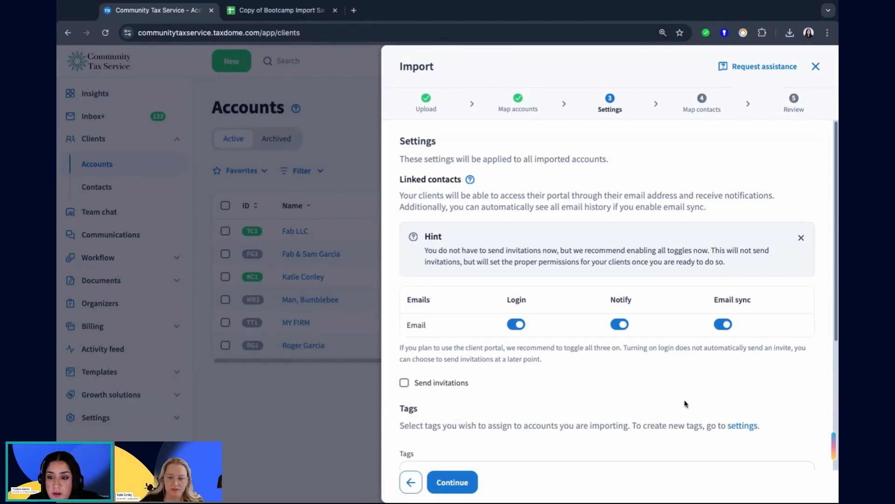
{"action": "scroll", "coordinate": [680, 394], "scroll_direction": "down", "scroll_amount": 3}
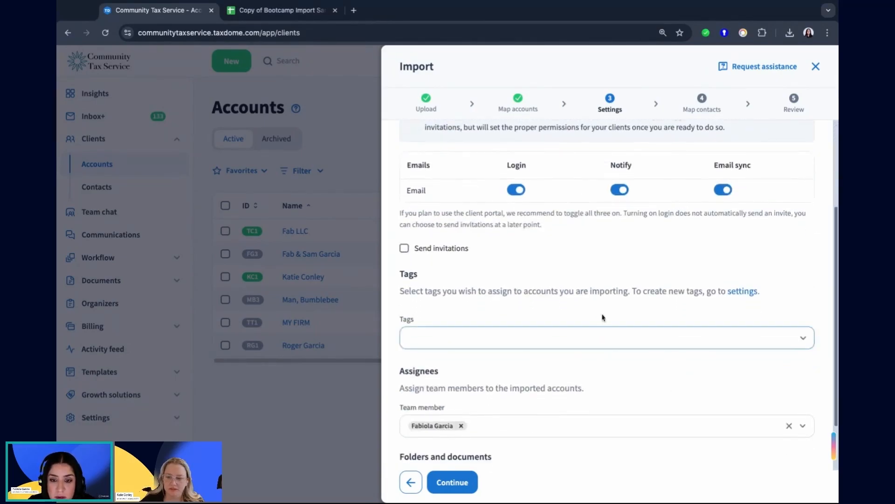
{"action": "scroll", "coordinate": [520, 324], "scroll_direction": "up", "scroll_amount": 1}
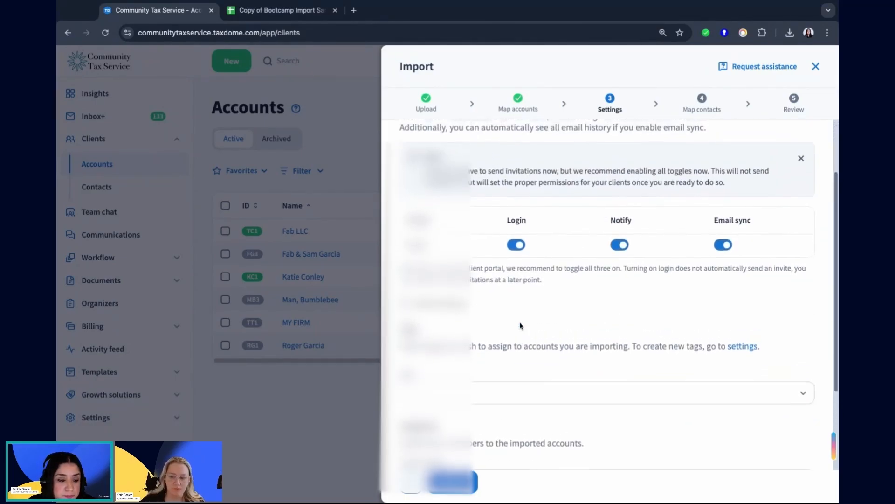
{"action": "scroll", "coordinate": [522, 325], "scroll_direction": "up", "scroll_amount": 1}
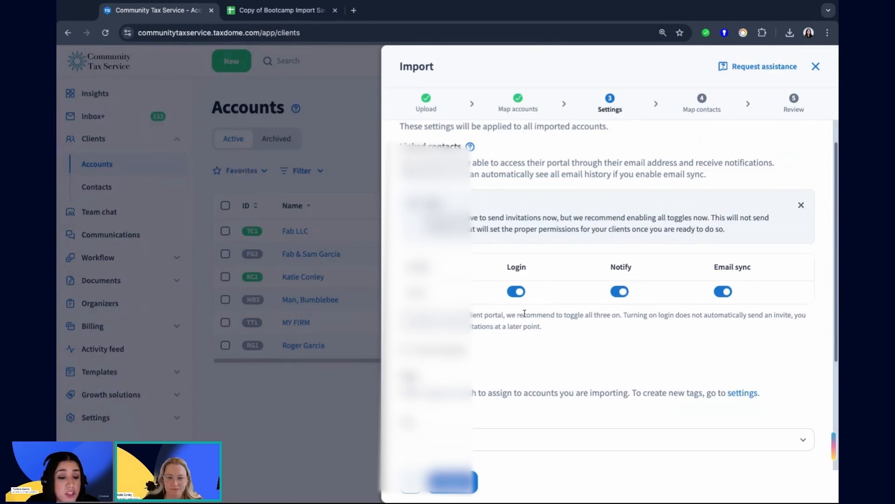
Switch to the Copy of Bootcamp Import Sample spreadsheet in Google Sheets and examine the repeated King Toot's Music Store account rows.
{"action": "left_click", "coordinate": [275, 10]}
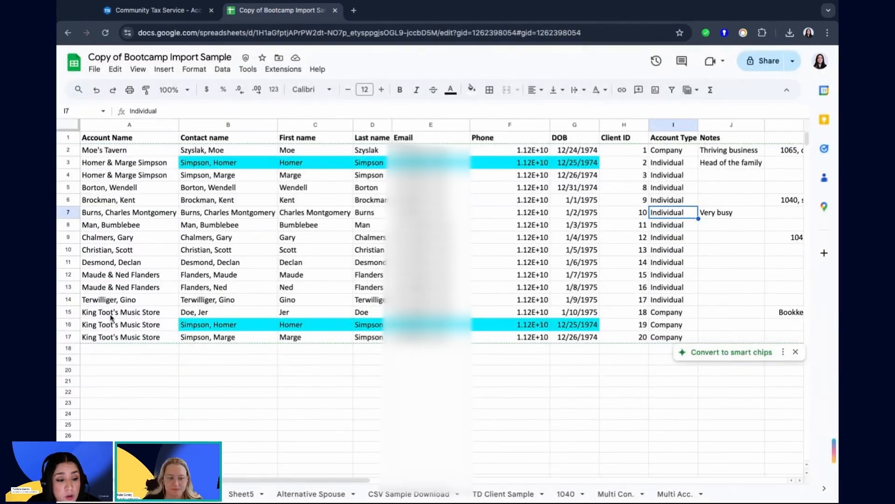
{"action": "left_click_drag", "start_coordinate": [113, 312], "coordinate": [115, 325]}
{"action": "left_click", "coordinate": [151, 356]}
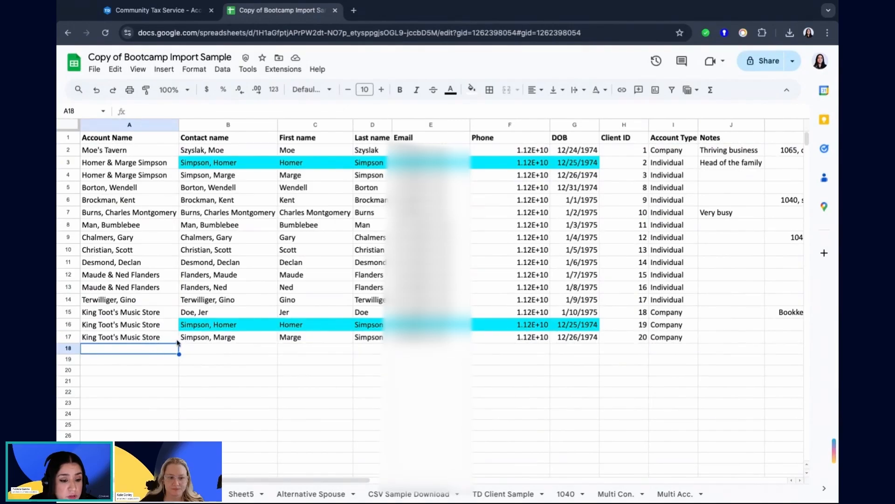
Fill the King Toot's Music Store account name from A17 down through A26.
{"action": "left_click", "coordinate": [157, 338]}
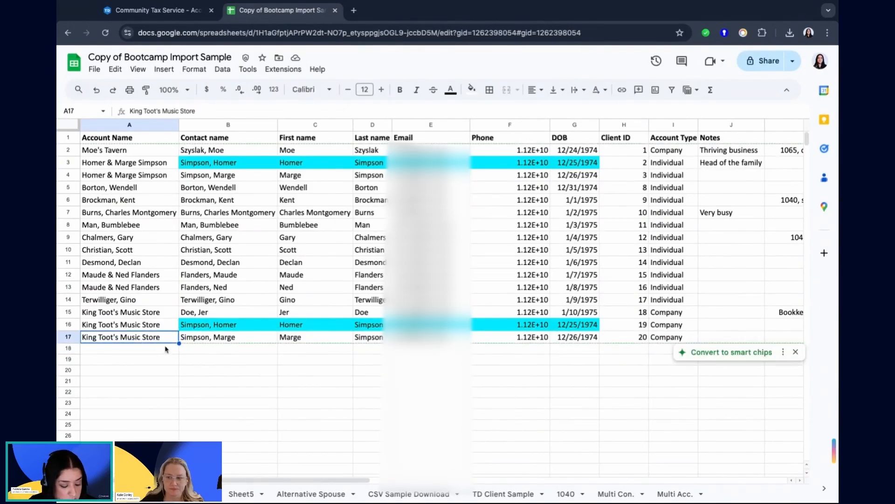
{"action": "key", "text": "ctrl+c"}
{"action": "left_click_drag", "start_coordinate": [179, 343], "coordinate": [168, 436]}
{"action": "left_click", "coordinate": [161, 370]}
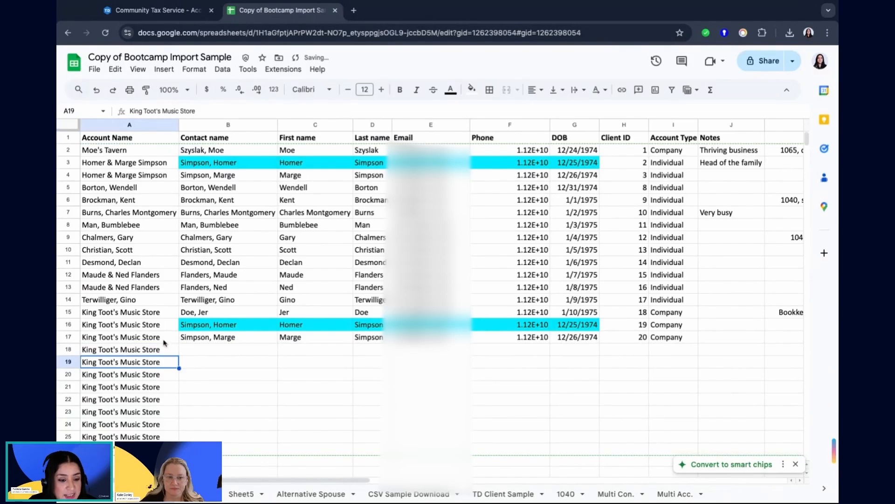
{"action": "left_click", "coordinate": [166, 345]}
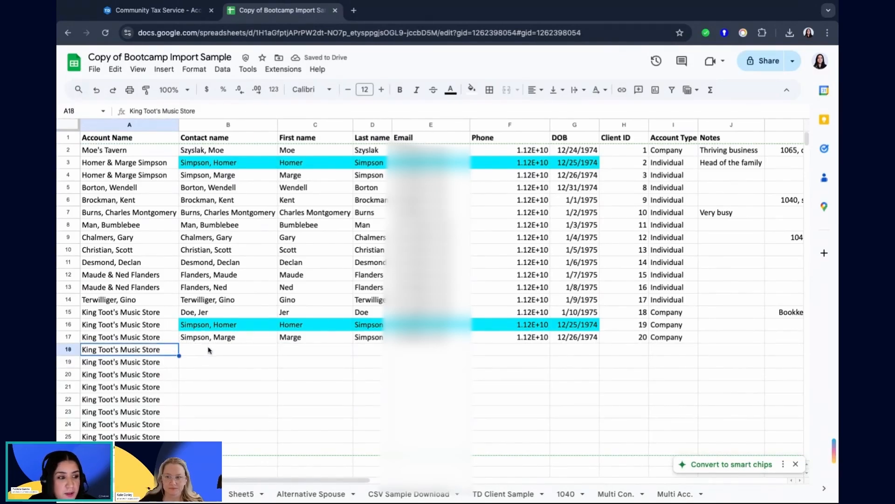
Copy the highlighted contact details from B16:G16 into row 18 of the King Toot's Music Store account.
{"action": "left_click", "coordinate": [227, 326]}
{"action": "key", "text": "shift+Down"}
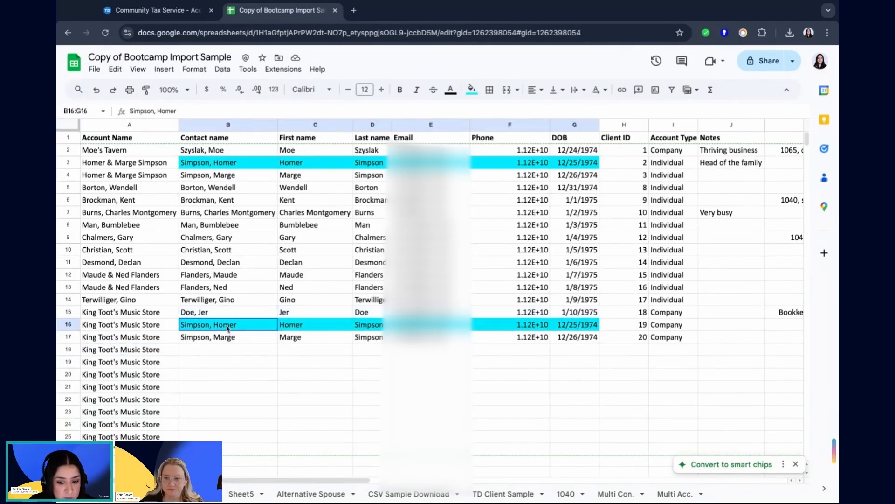
{"action": "key", "text": "ctrl+c"}
{"action": "left_click", "coordinate": [214, 351]}
{"action": "key", "text": "ctrl+v"}
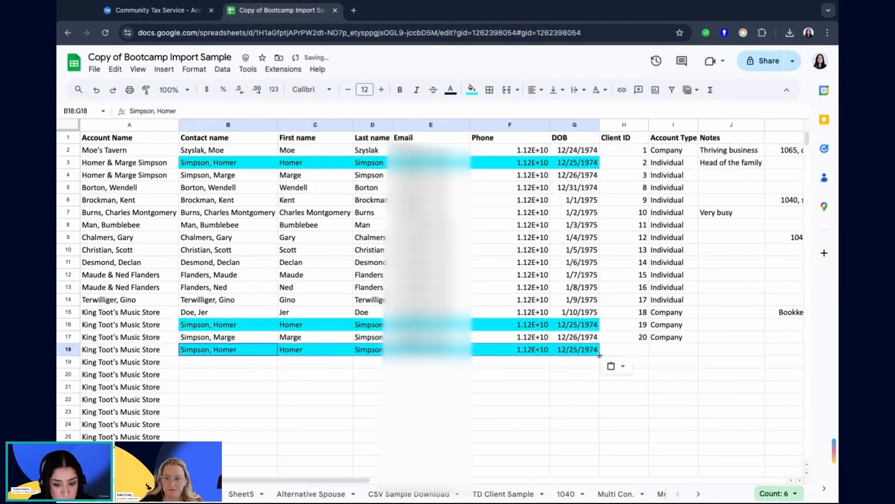
Fill the contact details in B18:G18 down through row 26.
{"action": "left_click", "coordinate": [267, 352]}
{"action": "key", "text": "shift+Right"}
{"action": "key", "text": "shift+Right"}
{"action": "key", "text": "shift+Right"}
{"action": "key", "text": "shift+Right"}
{"action": "key", "text": "shift+Right"}
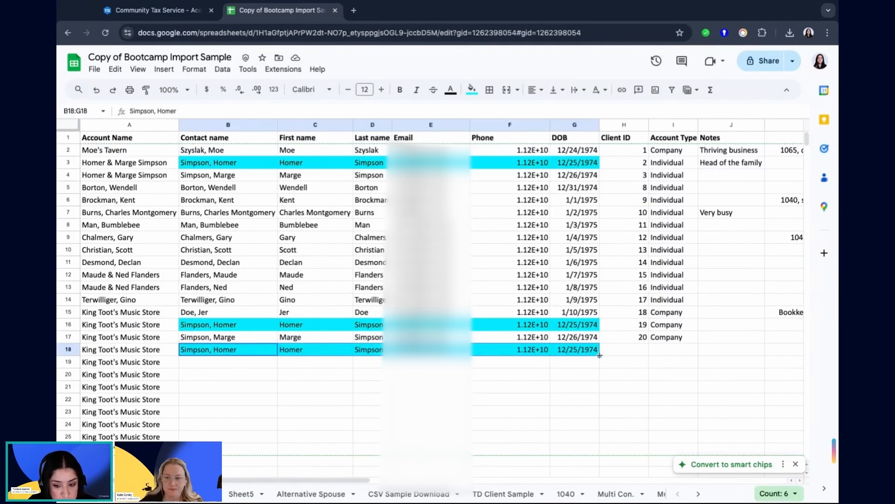
{"action": "left_click_drag", "start_coordinate": [600, 355], "coordinate": [600, 448]}
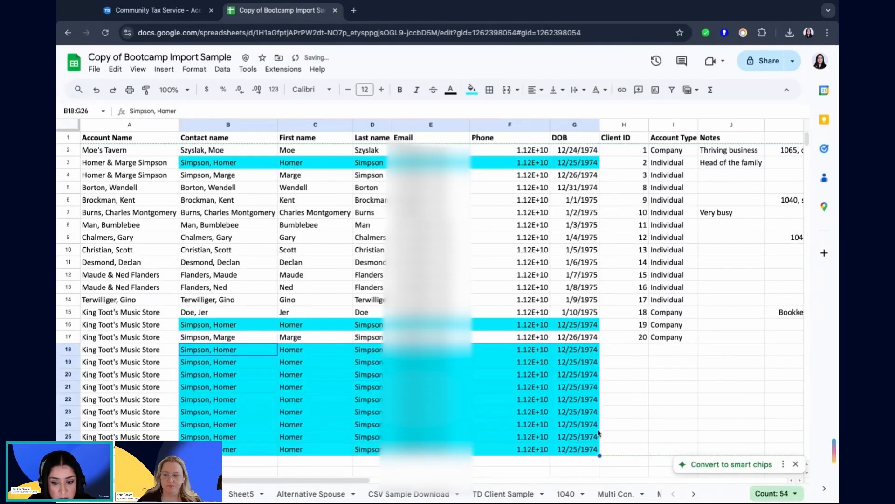
{"action": "left_click_drag", "start_coordinate": [660, 387], "coordinate": [659, 380]}
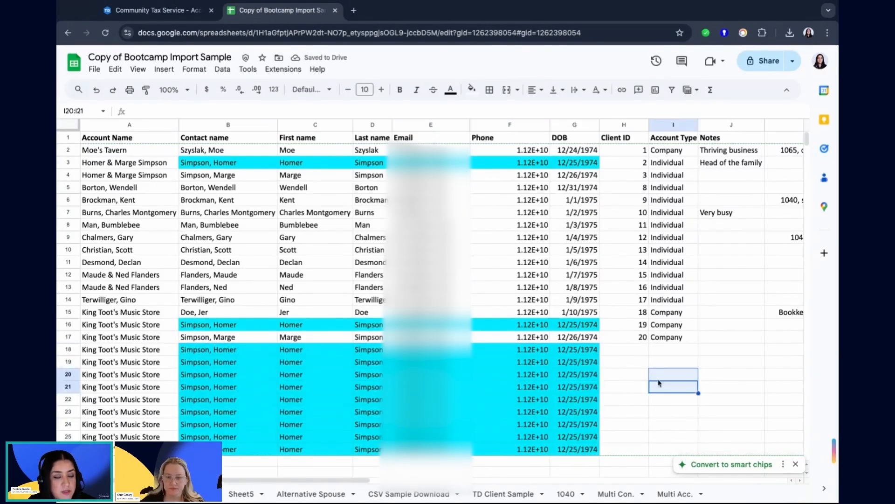
Examine the repeated account names in A18:A26, the contact details in B18:G18, and the email in E18.
{"action": "left_click", "coordinate": [209, 361]}
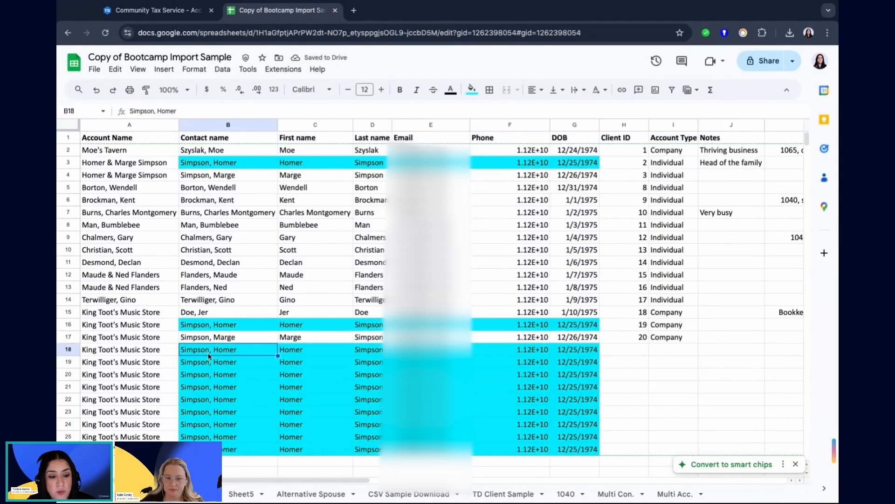
{"action": "left_click", "coordinate": [167, 351]}
{"action": "key", "text": "shift+Down"}
{"action": "key", "text": "shift+Down"}
{"action": "key", "text": "shift+Down"}
{"action": "key", "text": "shift+Down"}
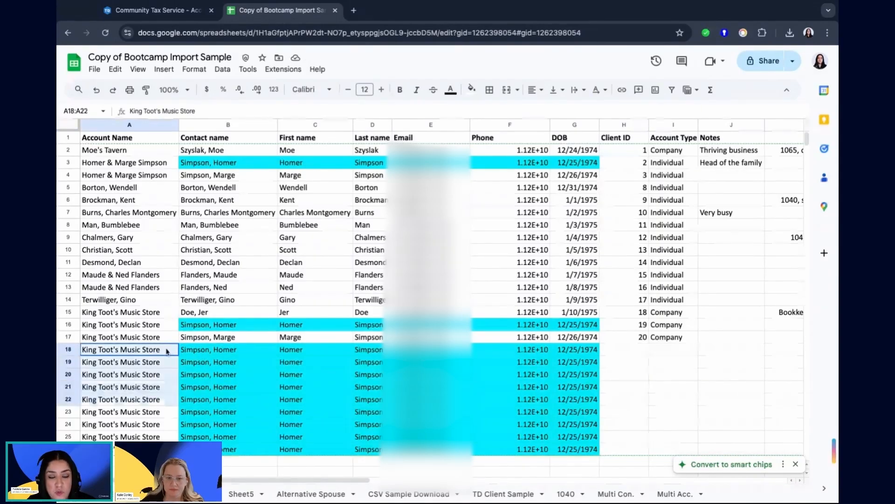
{"action": "left_click_drag", "start_coordinate": [167, 351], "coordinate": [167, 449]}
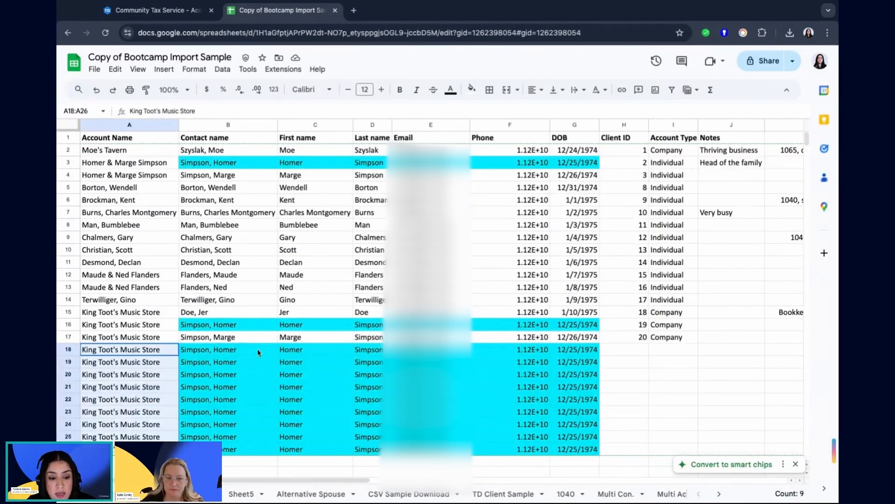
{"action": "left_click_drag", "start_coordinate": [259, 351], "coordinate": [564, 350]}
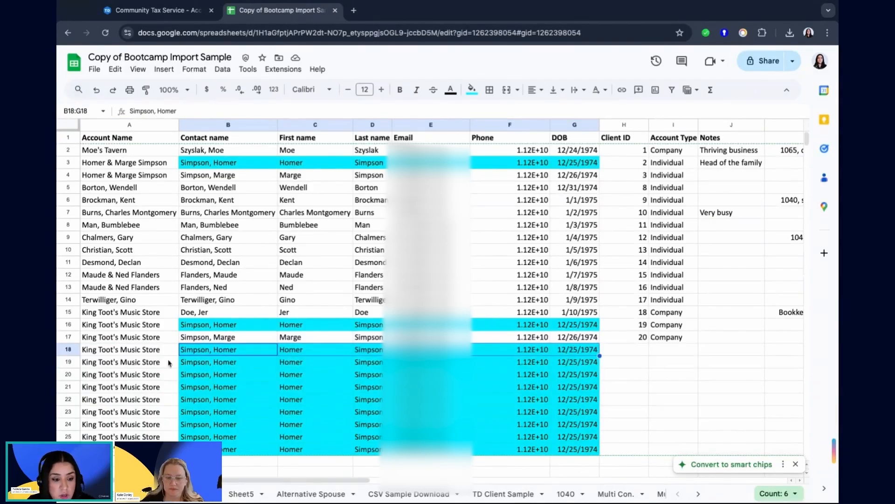
{"action": "left_click", "coordinate": [440, 351]}
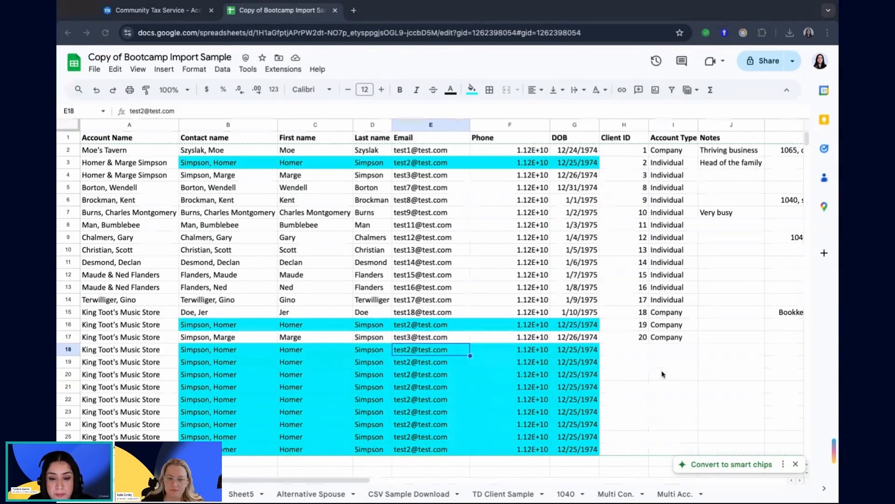
Switch back to the TaxDome import and review its linked contacts settings.
{"action": "left_click", "coordinate": [152, 8]}
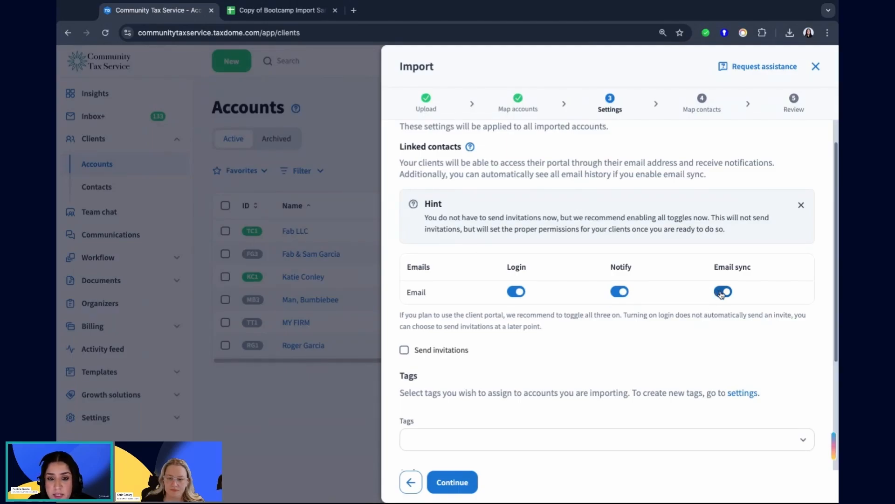
{"action": "scroll", "coordinate": [646, 320], "scroll_direction": "down", "scroll_amount": 1}
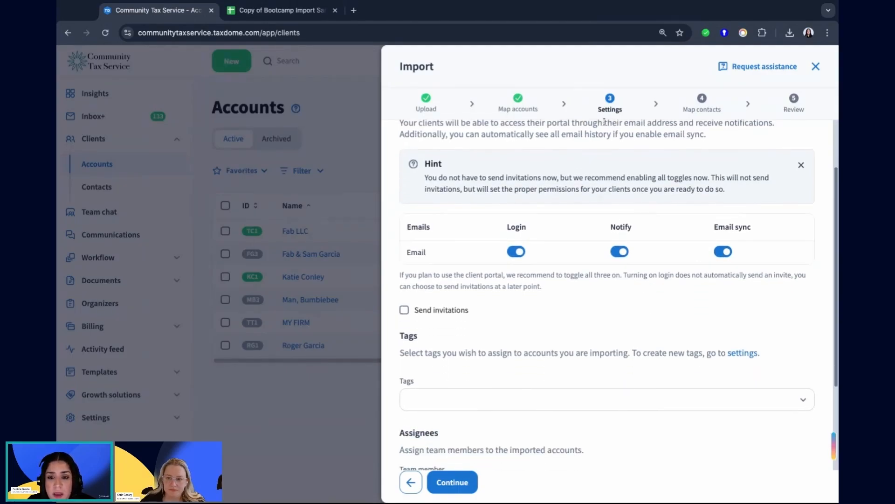
{"action": "scroll", "coordinate": [644, 301], "scroll_direction": "up", "scroll_amount": 2}
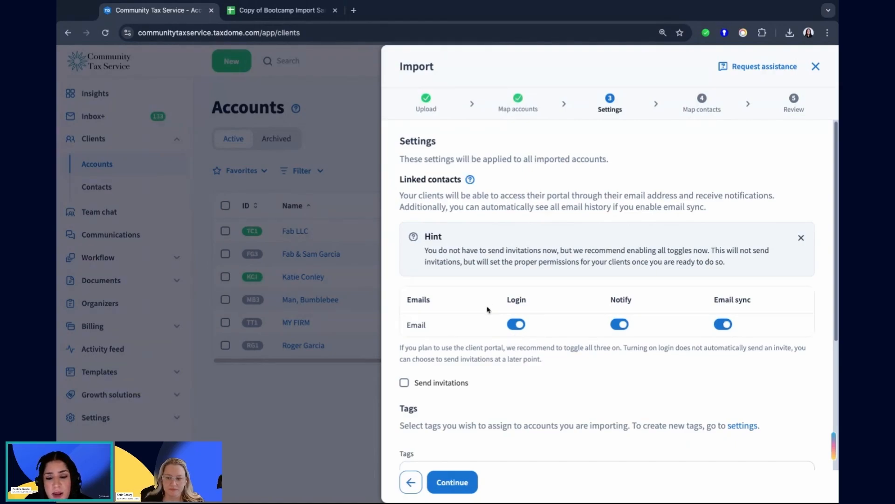
Turn Login off and on again, re-enable Notify, and try the Send invitations option before clearing it.
{"action": "left_click", "coordinate": [516, 324]}
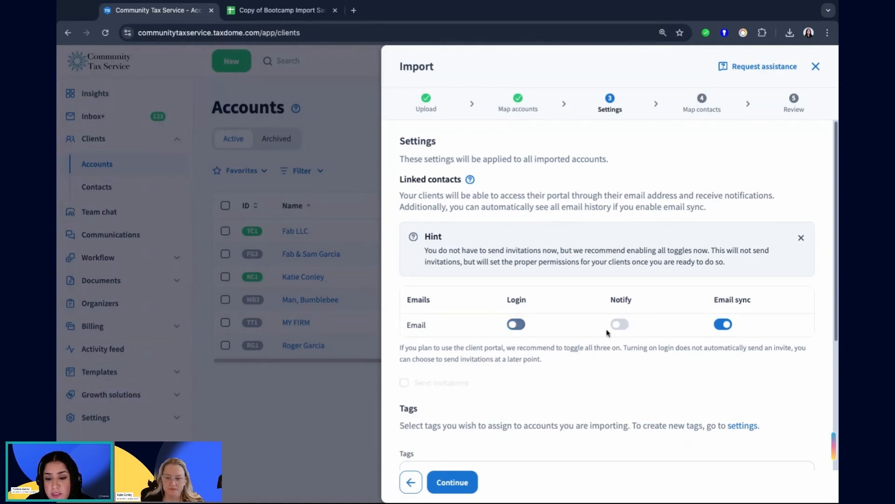
{"action": "left_click", "coordinate": [516, 324]}
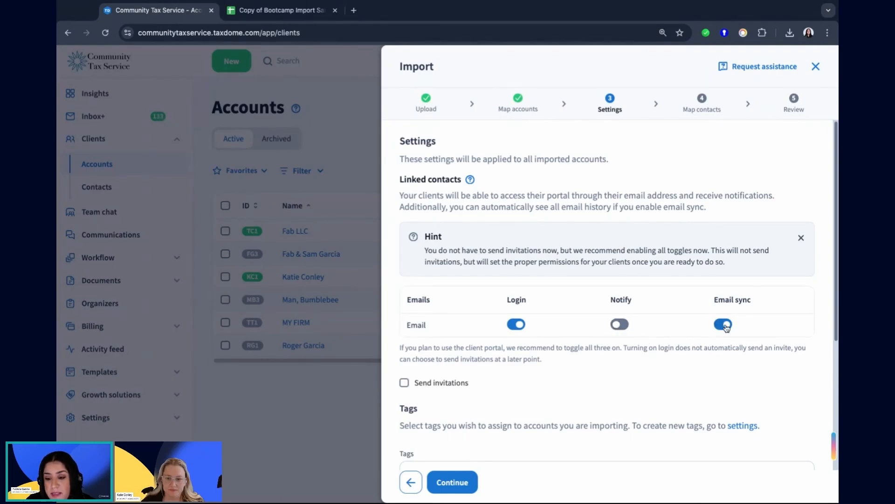
{"action": "left_click", "coordinate": [627, 326]}
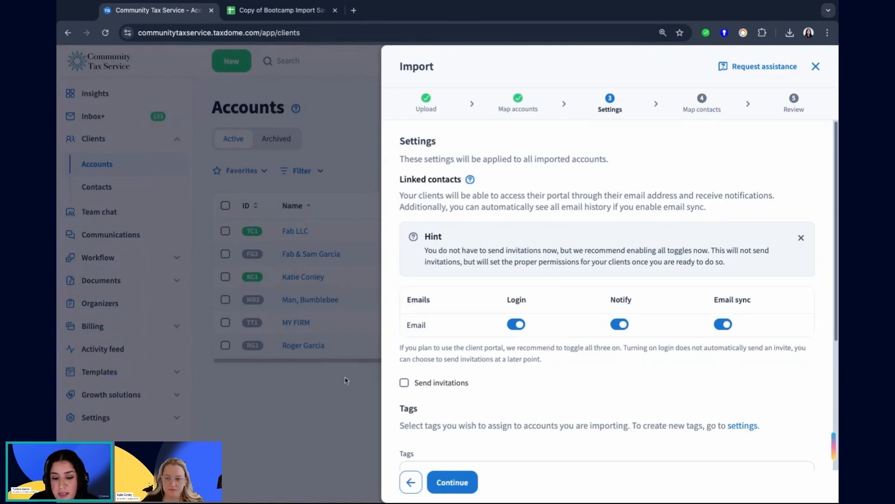
{"action": "left_click", "coordinate": [404, 383]}
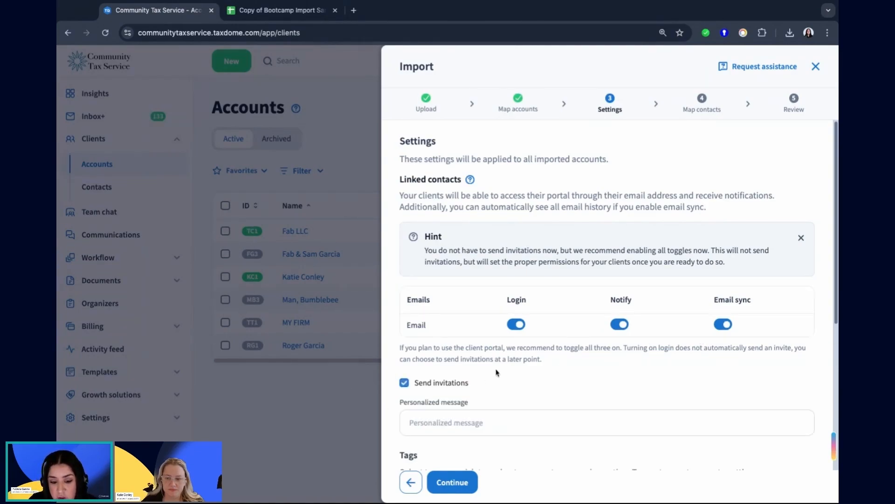
{"action": "left_click", "coordinate": [412, 385]}
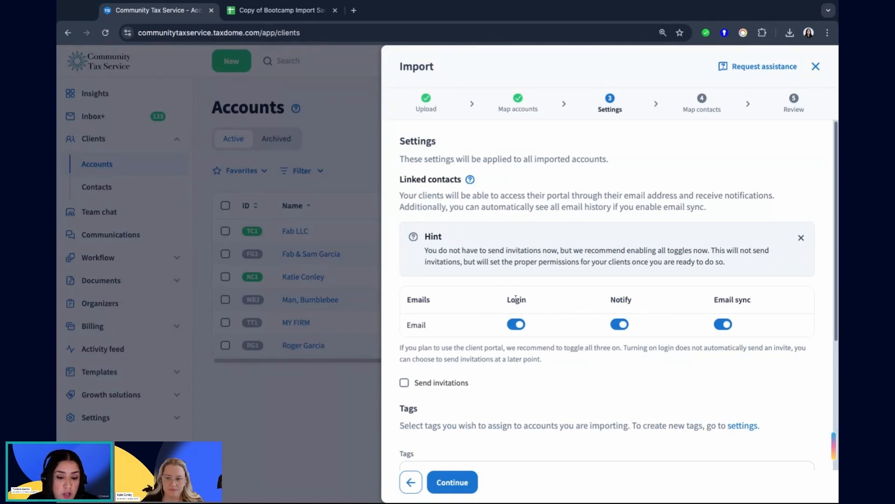
Search the tags for "may" and assign the May import tag to the imported accounts.
{"action": "scroll", "coordinate": [558, 329], "scroll_direction": "down", "scroll_amount": 1}
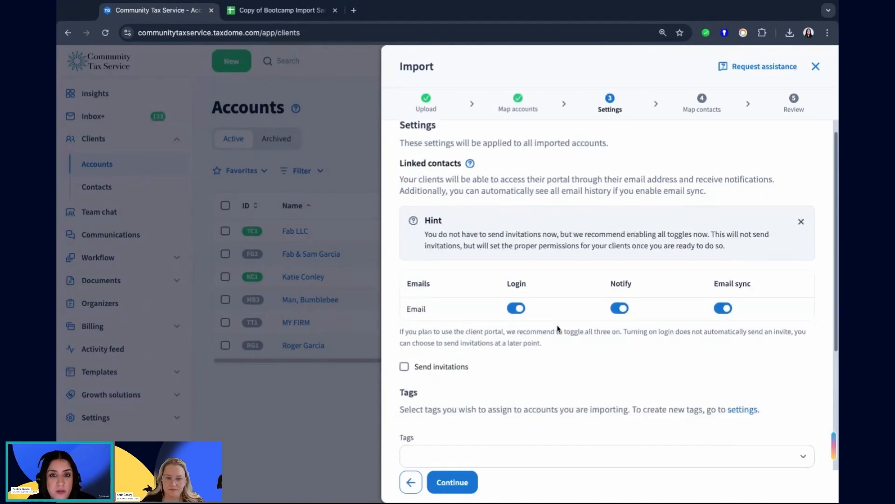
{"action": "scroll", "coordinate": [571, 328], "scroll_direction": "down", "scroll_amount": 3}
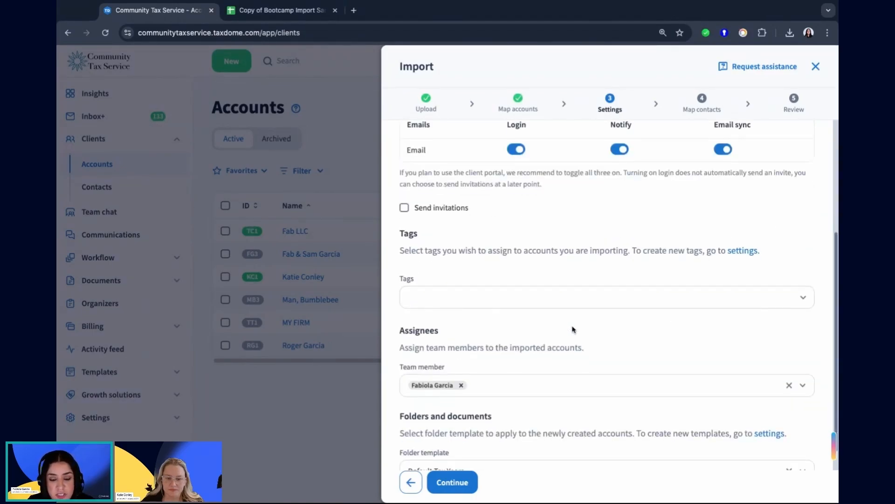
{"action": "left_click", "coordinate": [503, 293]}
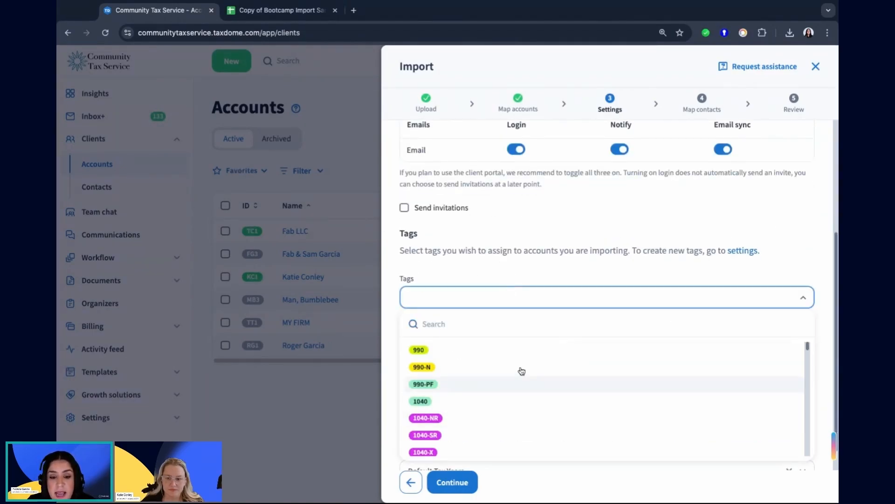
{"action": "left_click", "coordinate": [470, 264]}
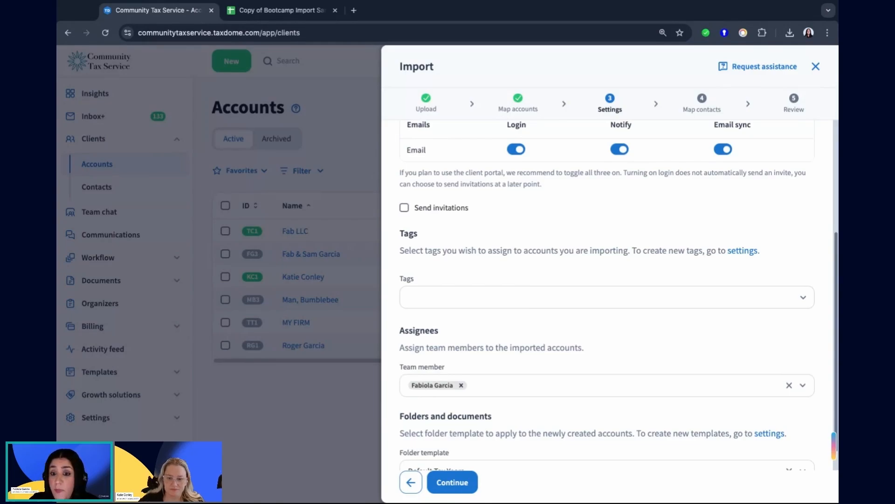
{"action": "left_click", "coordinate": [498, 300]}
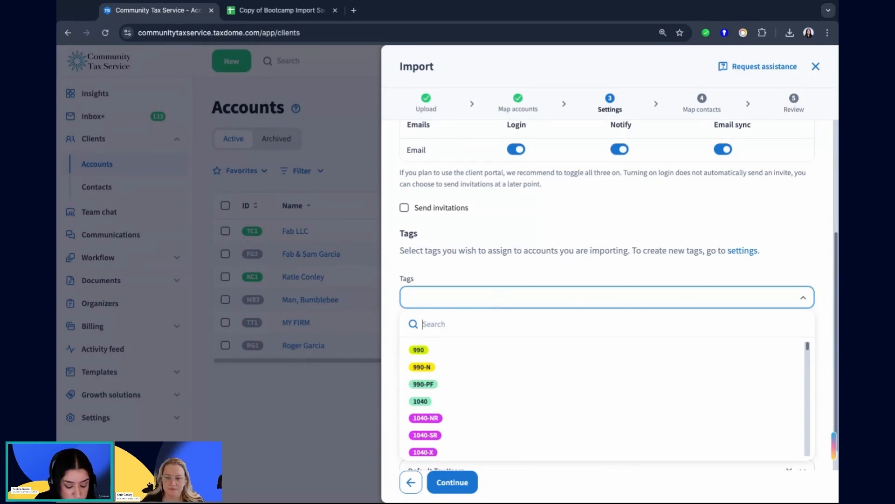
{"action": "type", "text": "may"}
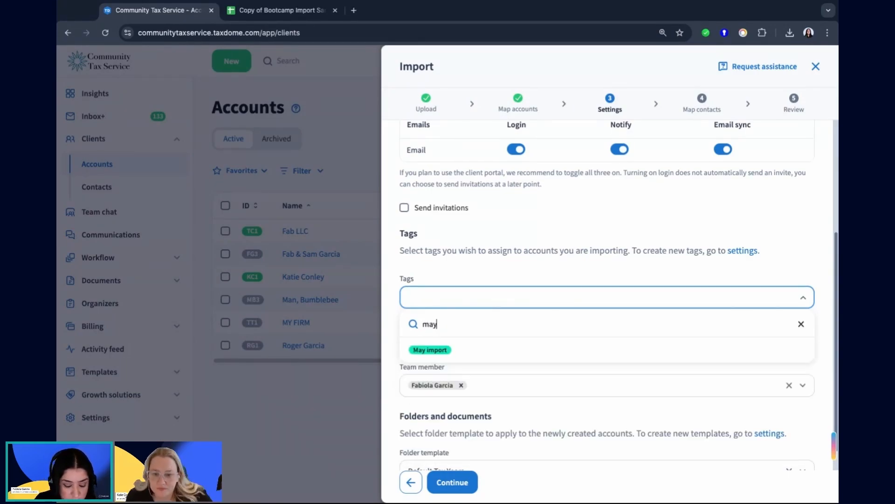
{"action": "left_click", "coordinate": [430, 350]}
{"action": "left_click", "coordinate": [478, 277]}
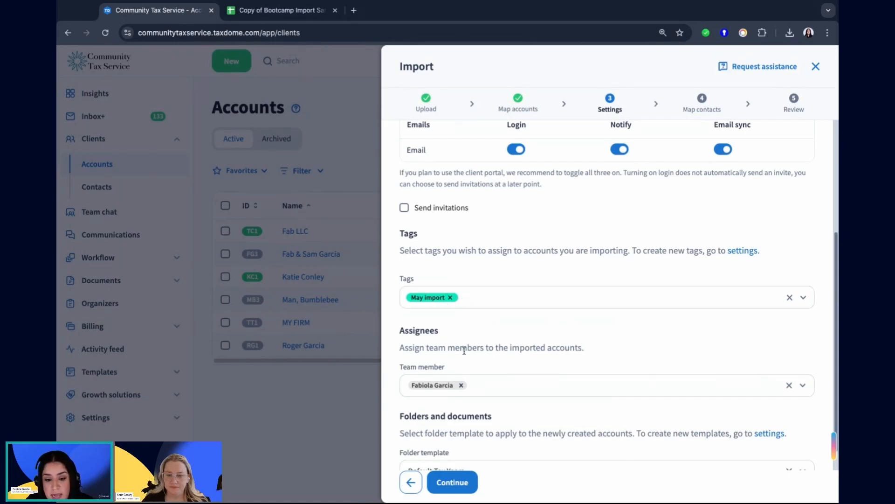
Add the two remaining team members as assignees for the imported accounts.
{"action": "scroll", "coordinate": [470, 363], "scroll_direction": "down", "scroll_amount": 1}
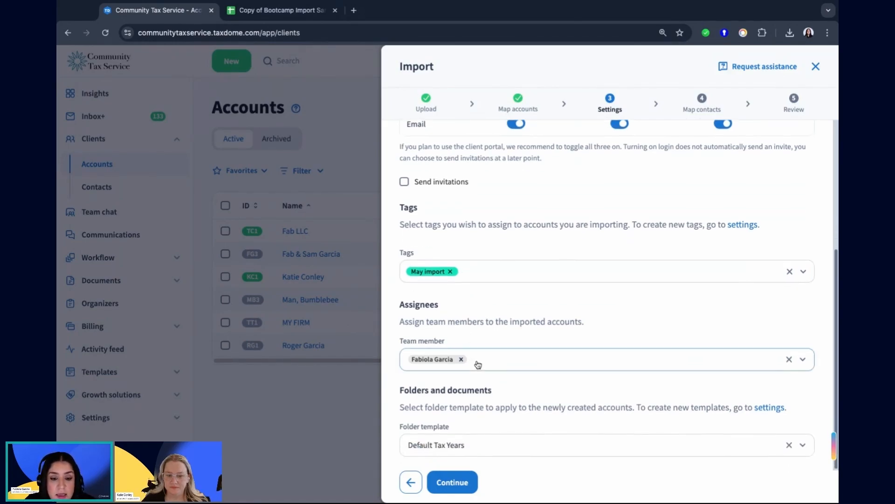
{"action": "left_click", "coordinate": [519, 356]}
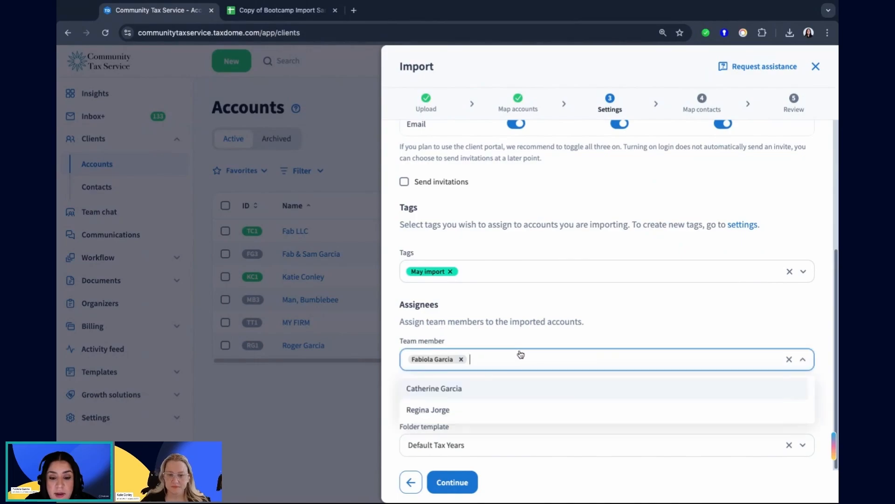
{"action": "left_click", "coordinate": [468, 389]}
{"action": "left_click", "coordinate": [554, 370]}
{"action": "left_click", "coordinate": [564, 368]}
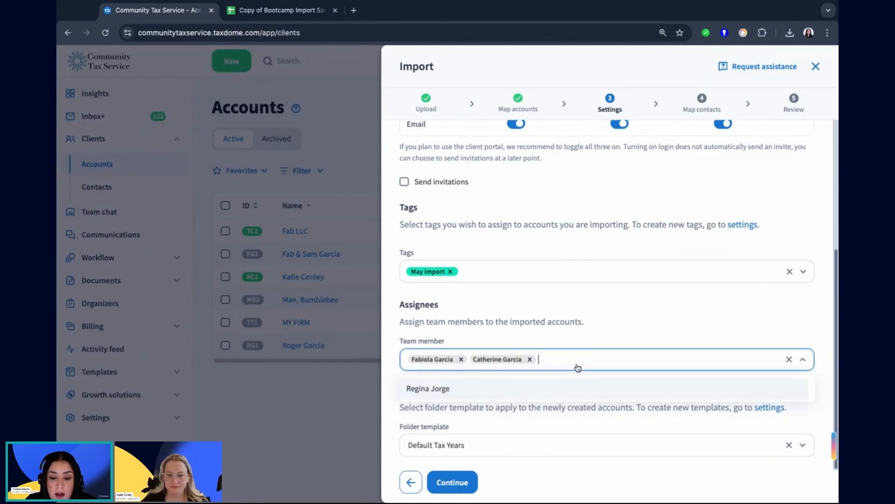
{"action": "left_click", "coordinate": [509, 393]}
{"action": "left_click", "coordinate": [668, 336]}
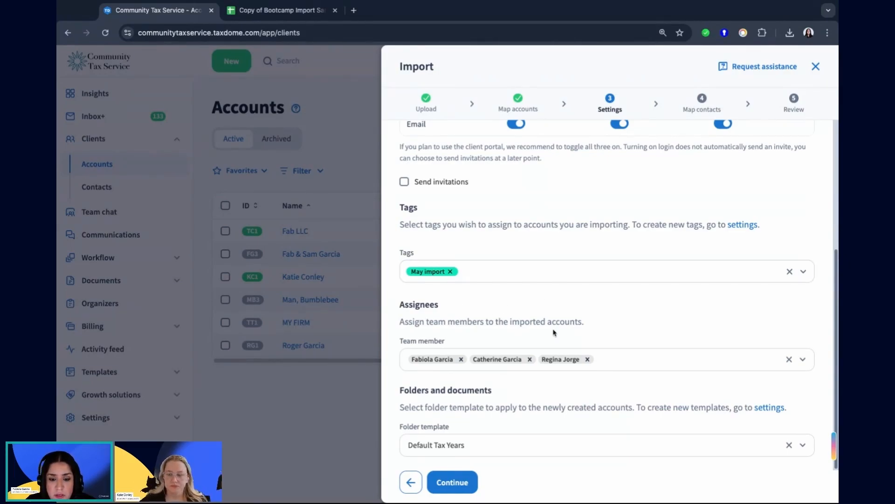
Look through the available folder templates, keep Default Tax Years, and proceed to mapping the contact fields.
{"action": "triple_click", "coordinate": [400, 389]}
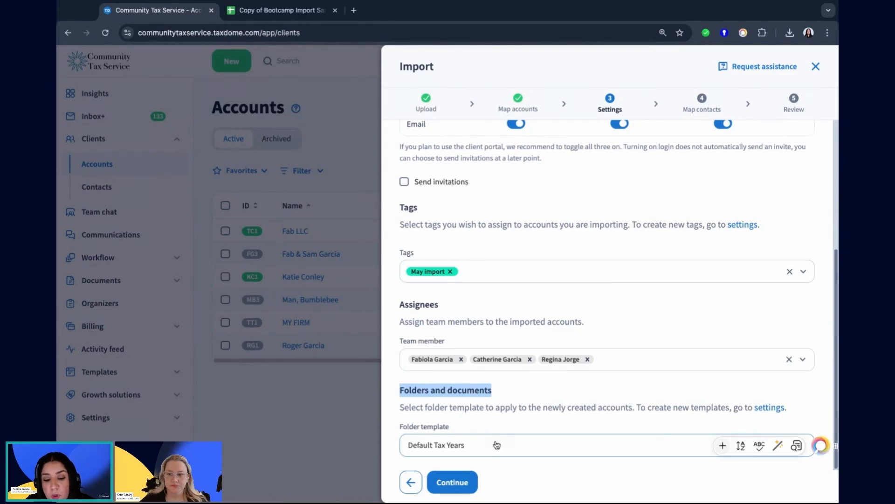
{"action": "left_click", "coordinate": [601, 447]}
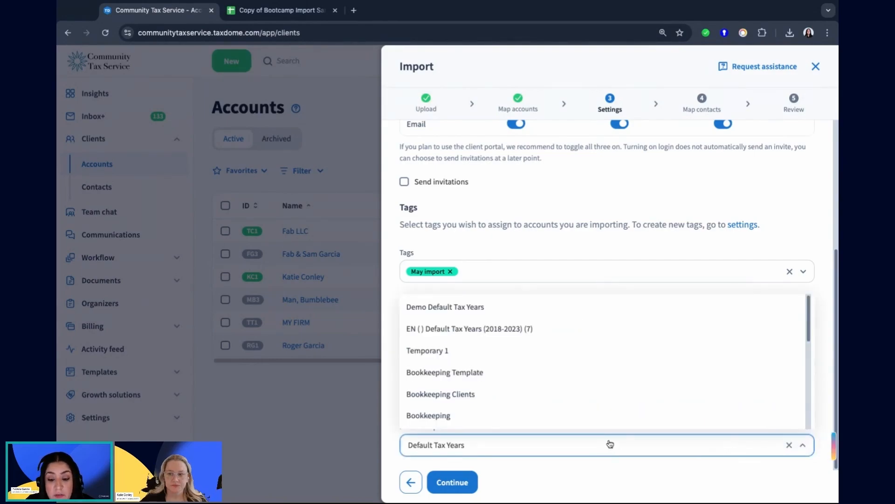
{"action": "scroll", "coordinate": [591, 424], "scroll_direction": "down", "scroll_amount": 1}
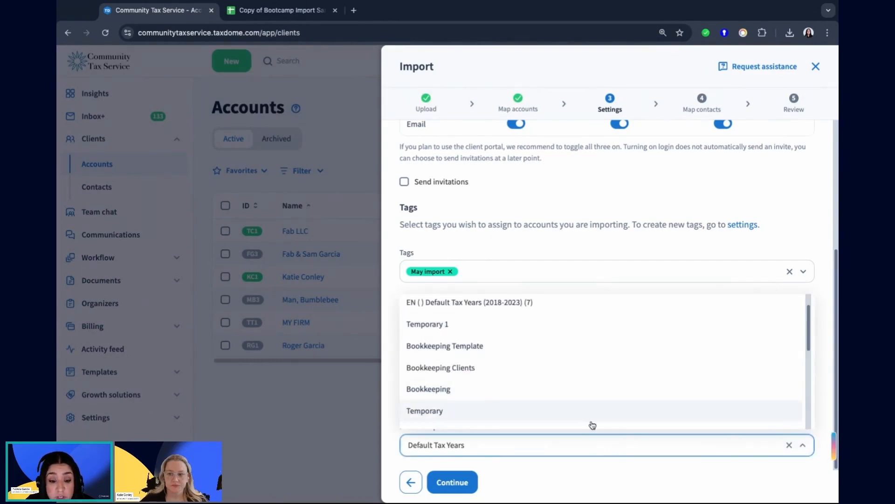
{"action": "left_click", "coordinate": [391, 400]}
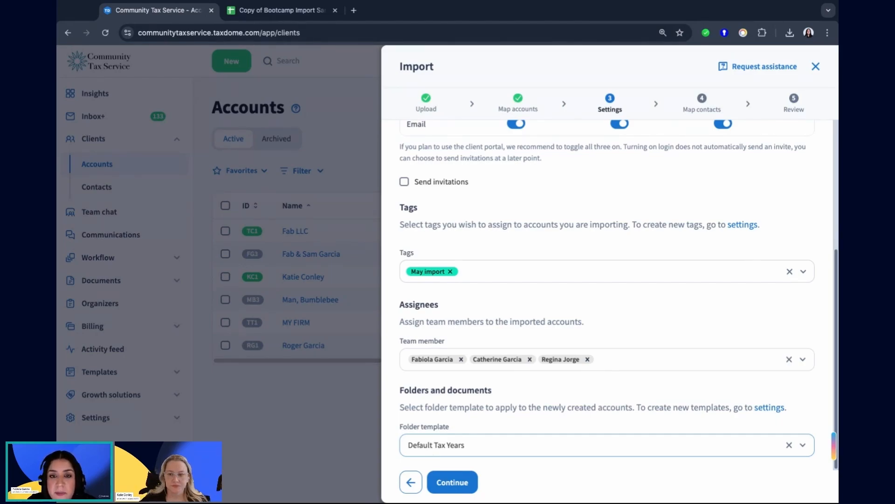
{"action": "left_click", "coordinate": [455, 482]}
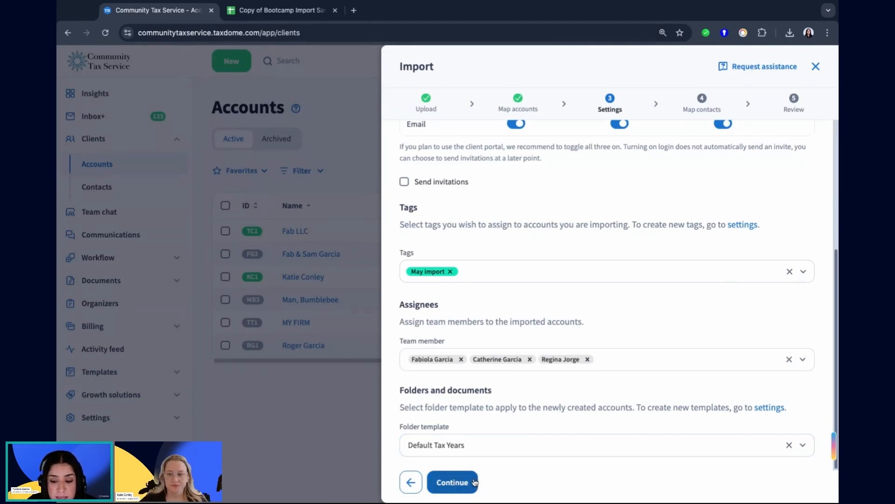
{"action": "left_click", "coordinate": [466, 488]}
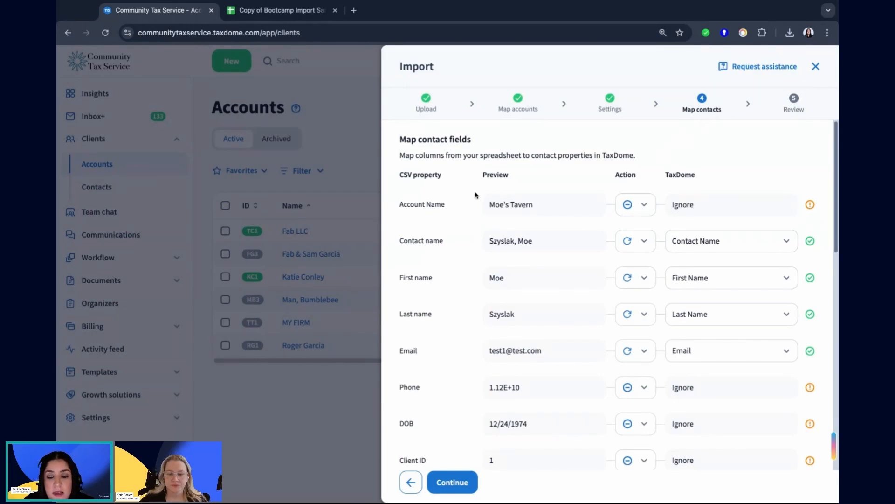
Review how the Account Name, Contact name and First name columns are mapped for contacts.
{"action": "left_click_drag", "start_coordinate": [404, 206], "coordinate": [445, 206]}
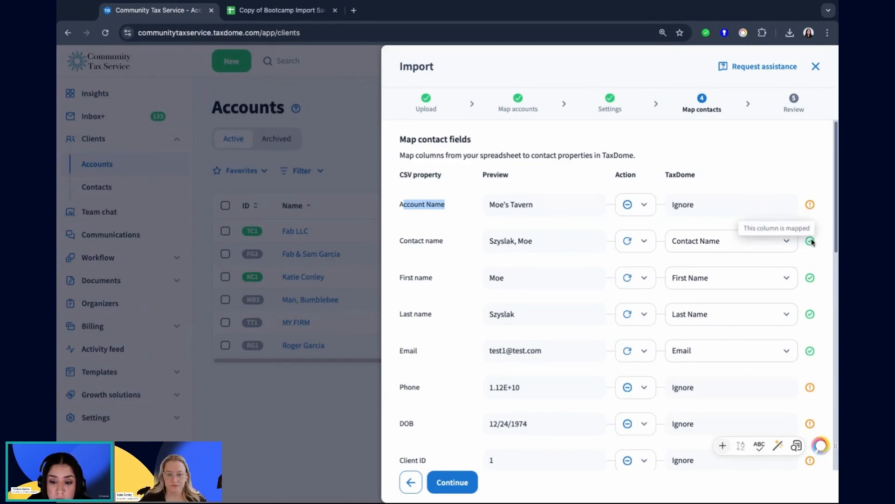
{"action": "triple_click", "coordinate": [399, 241]}
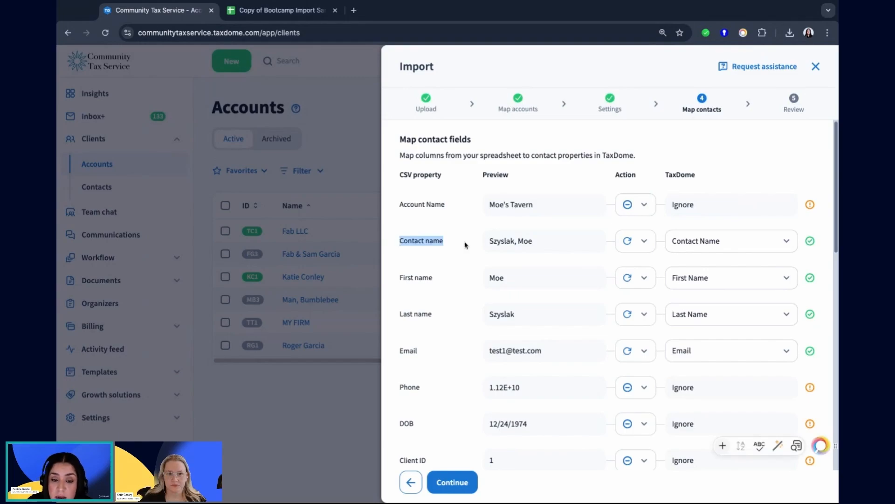
{"action": "triple_click", "coordinate": [402, 276]}
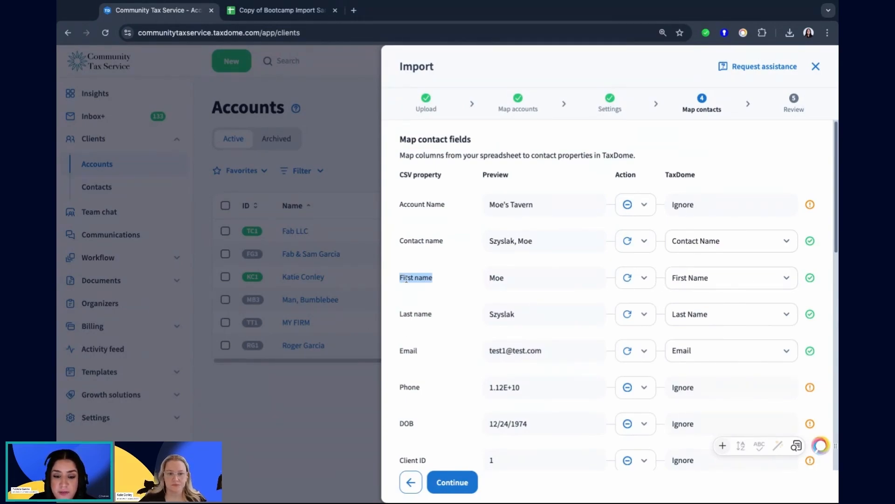
Set the First name column to Ignore, and sync it back to the First Name contact field.
{"action": "left_click", "coordinate": [626, 278]}
{"action": "left_click", "coordinate": [653, 343]}
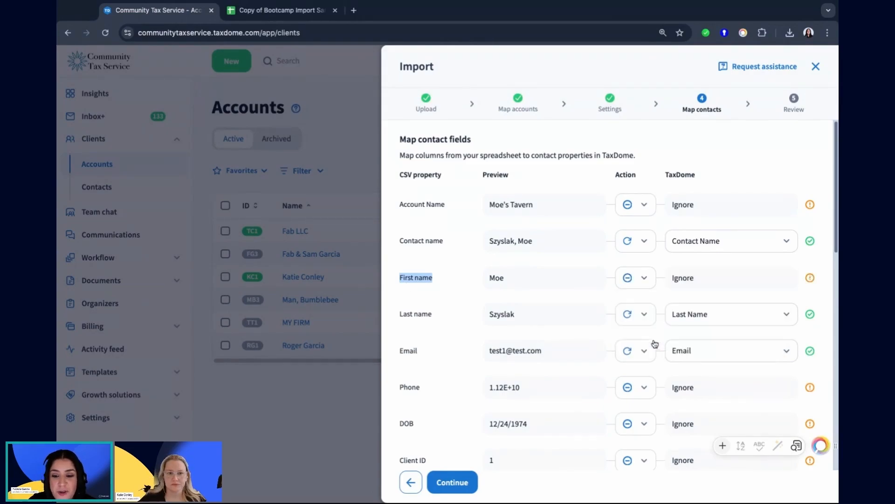
{"action": "left_click", "coordinate": [438, 286]}
{"action": "left_click", "coordinate": [642, 281]}
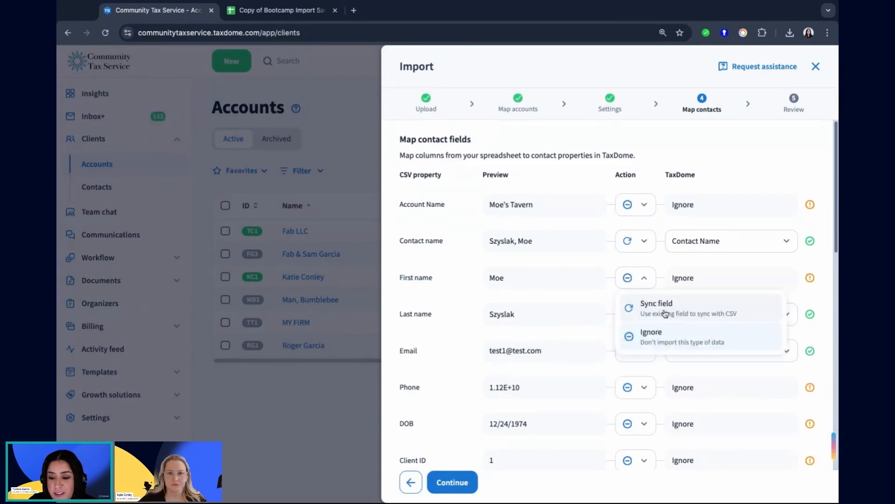
{"action": "left_click", "coordinate": [666, 309]}
{"action": "left_click", "coordinate": [787, 280]}
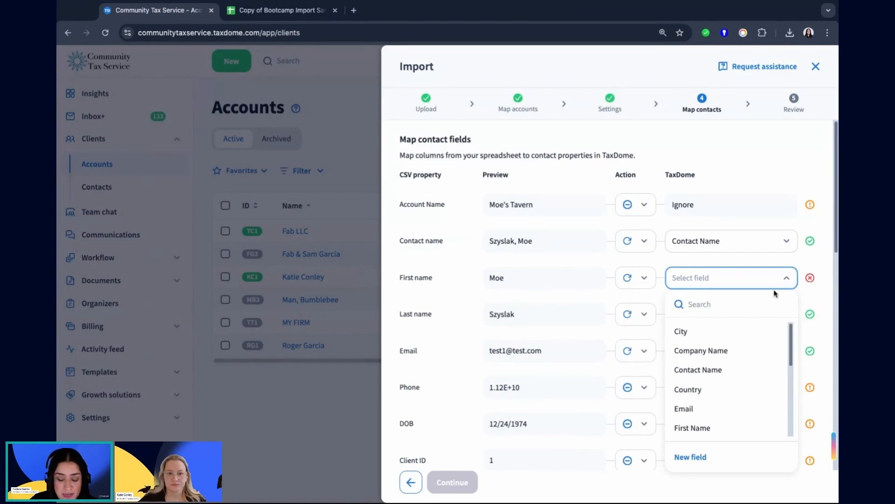
{"action": "type", "text": "fi"}
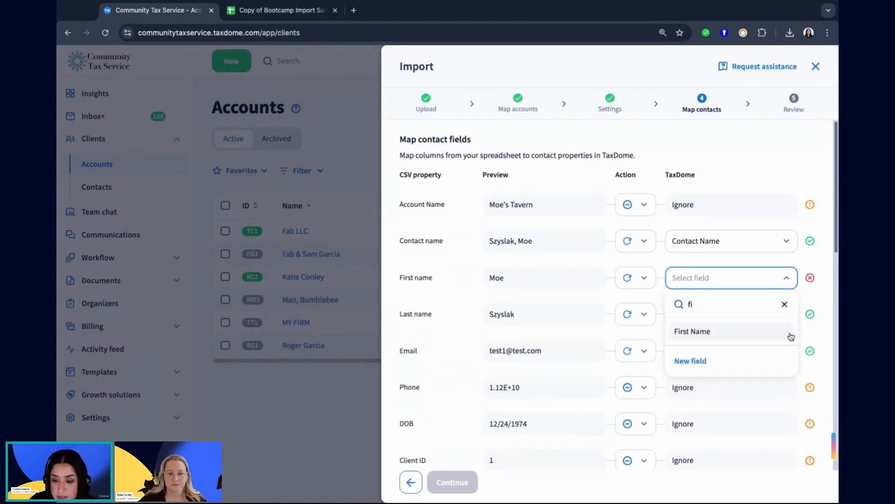
{"action": "left_click", "coordinate": [748, 332]}
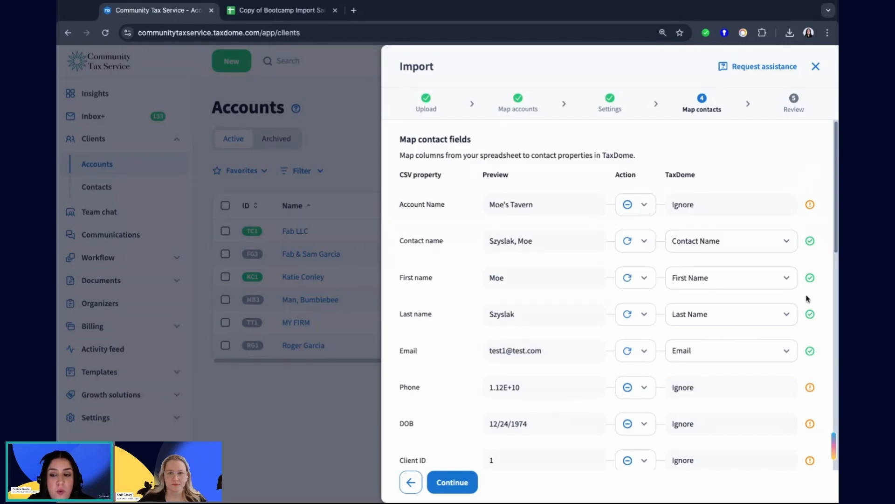
{"action": "mouse_move", "coordinate": [811, 279]}
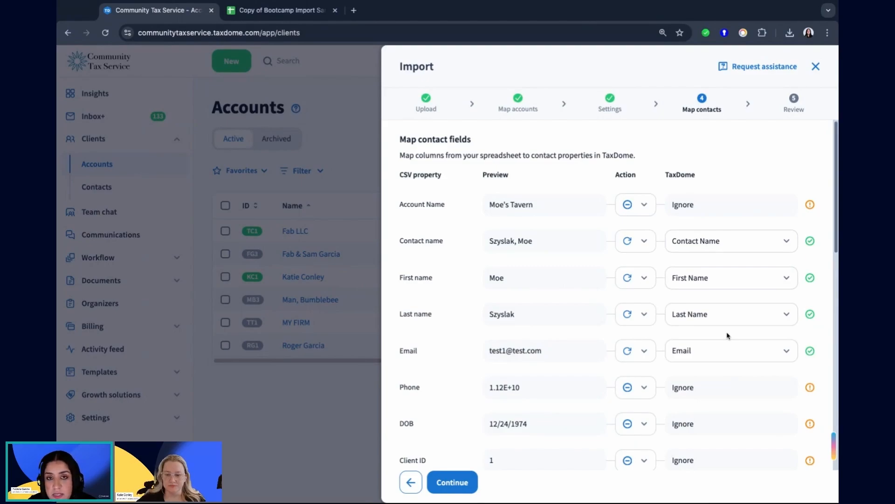
Sync the Phone column with the Phone Number contact field.
{"action": "scroll", "coordinate": [406, 334], "scroll_direction": "down", "scroll_amount": 2}
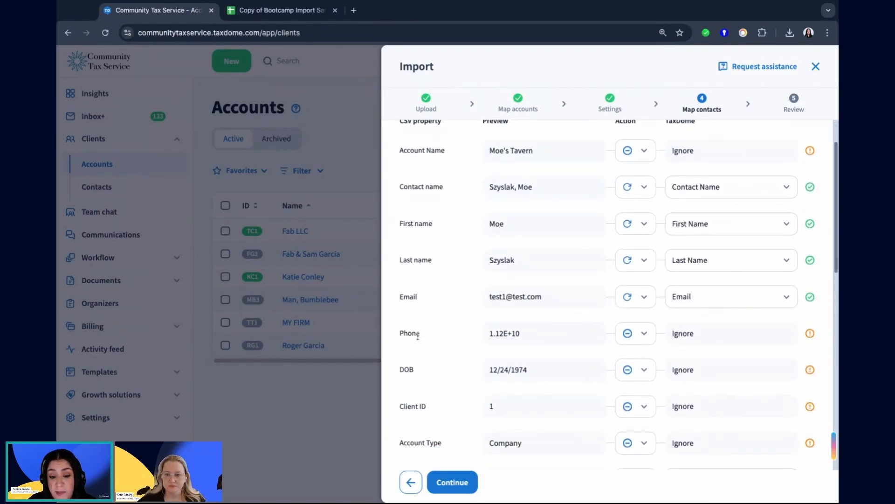
{"action": "double_click", "coordinate": [422, 334]}
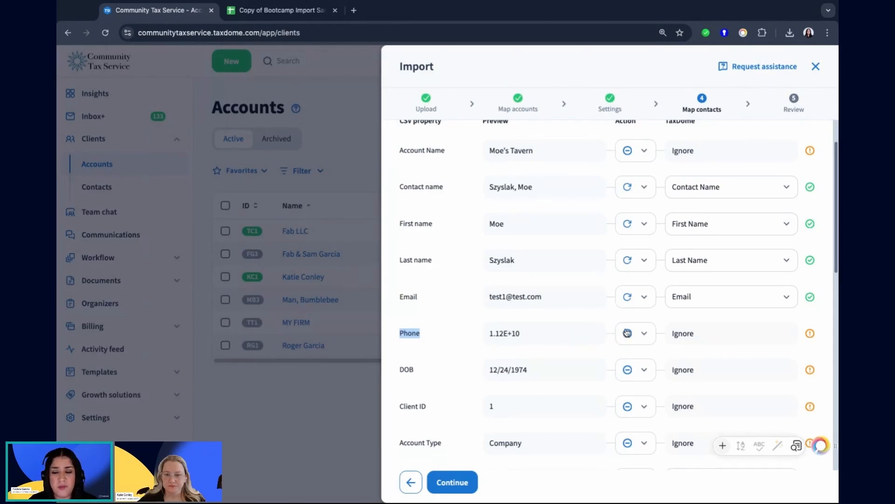
{"action": "left_click", "coordinate": [645, 334]}
{"action": "left_click", "coordinate": [666, 371]}
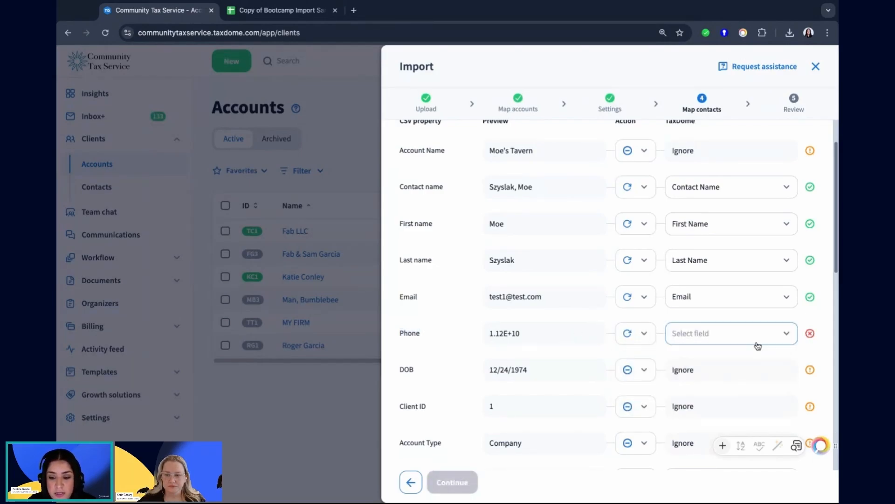
{"action": "left_click", "coordinate": [757, 345]}
{"action": "type", "text": "phon"}
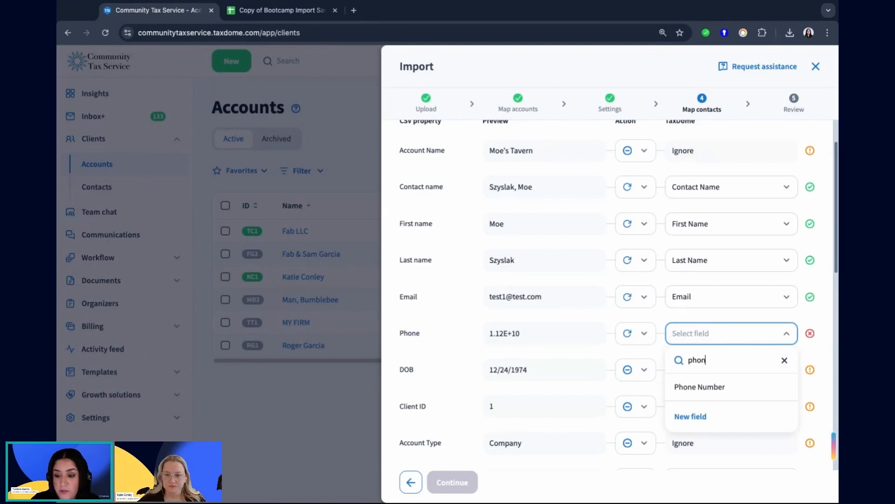
{"action": "left_click", "coordinate": [723, 388]}
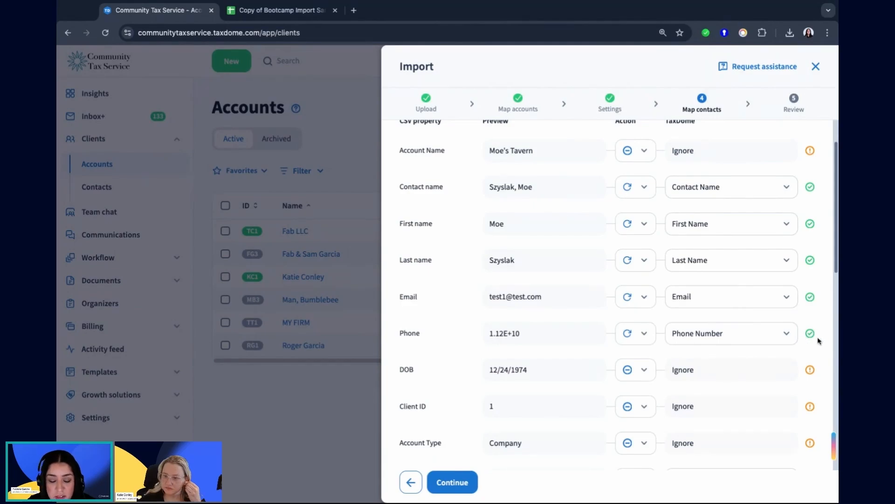
Sync the DOB column with a new custom contact field named DOB of type Date.
{"action": "double_click", "coordinate": [421, 370]}
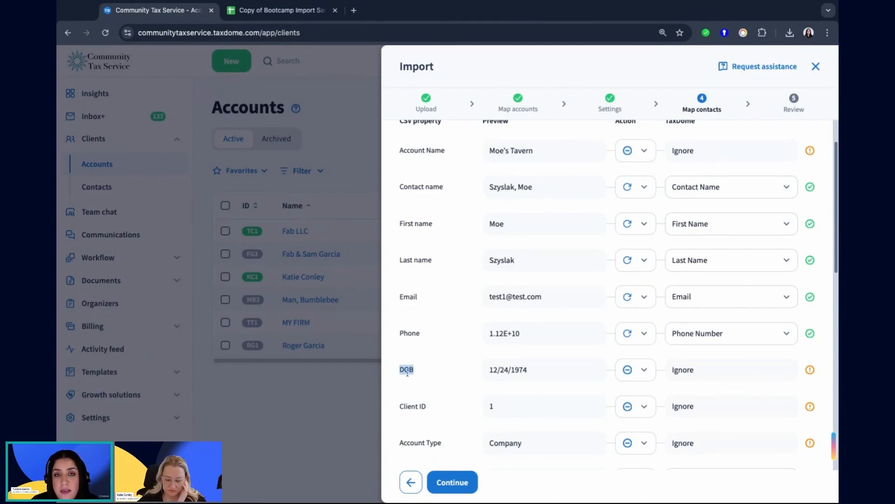
{"action": "left_click", "coordinate": [647, 371]}
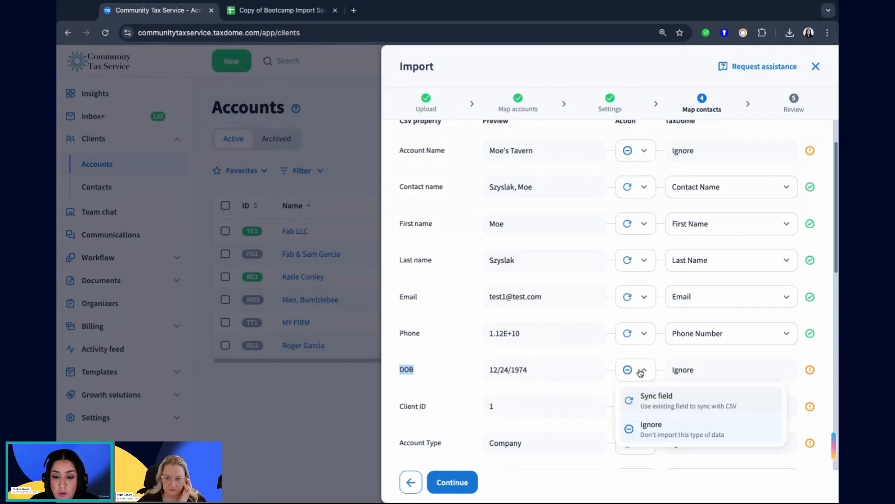
{"action": "left_click", "coordinate": [676, 401]}
{"action": "left_click", "coordinate": [718, 370]}
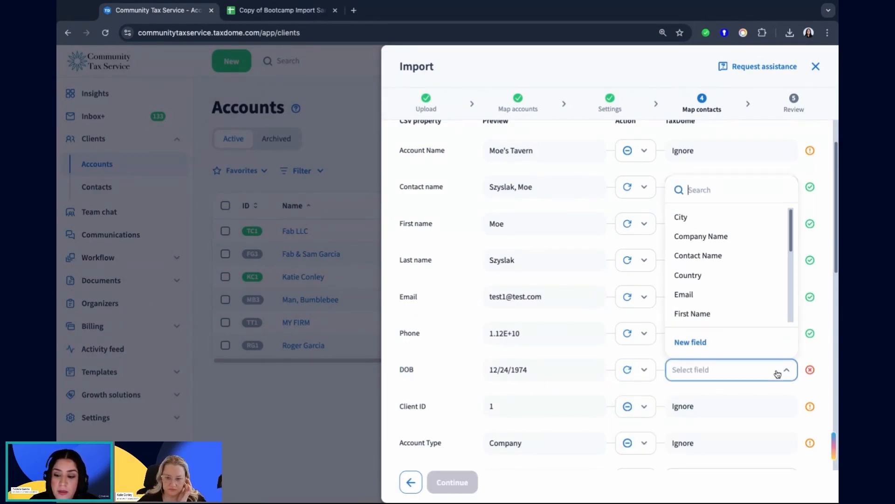
{"action": "left_click", "coordinate": [693, 344]}
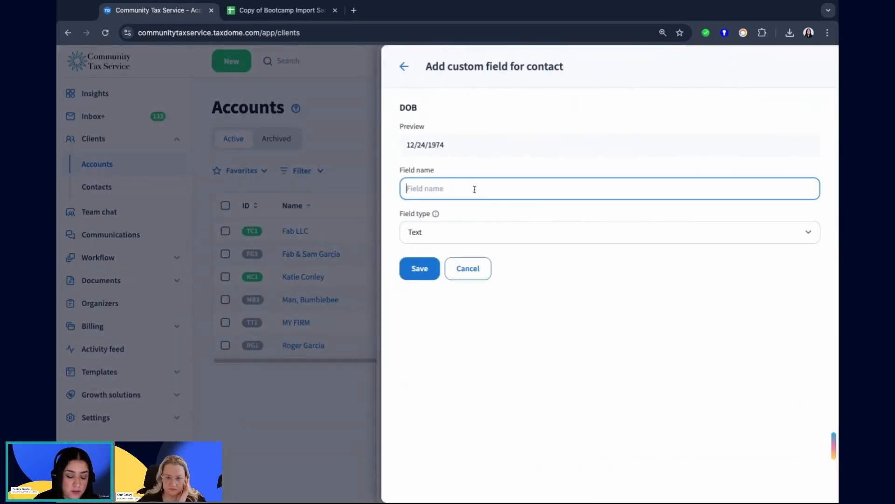
{"action": "type", "text": "DOB"}
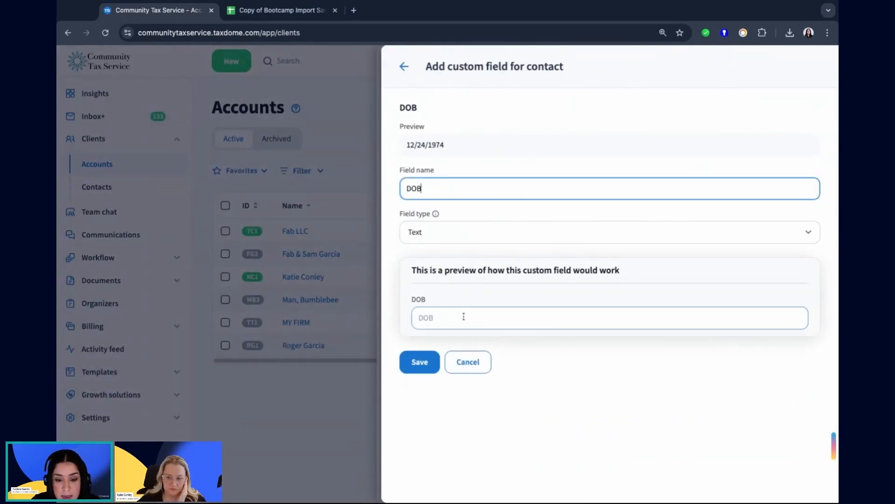
{"action": "left_click", "coordinate": [435, 244]}
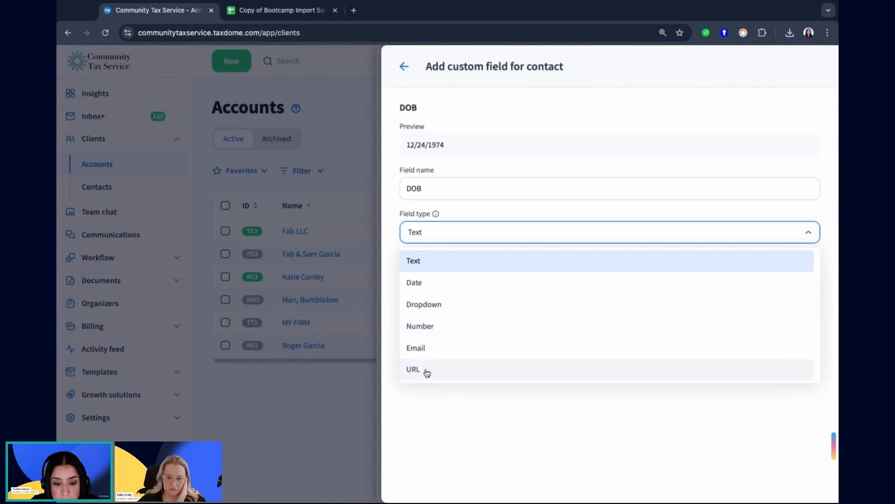
{"action": "left_click", "coordinate": [436, 283]}
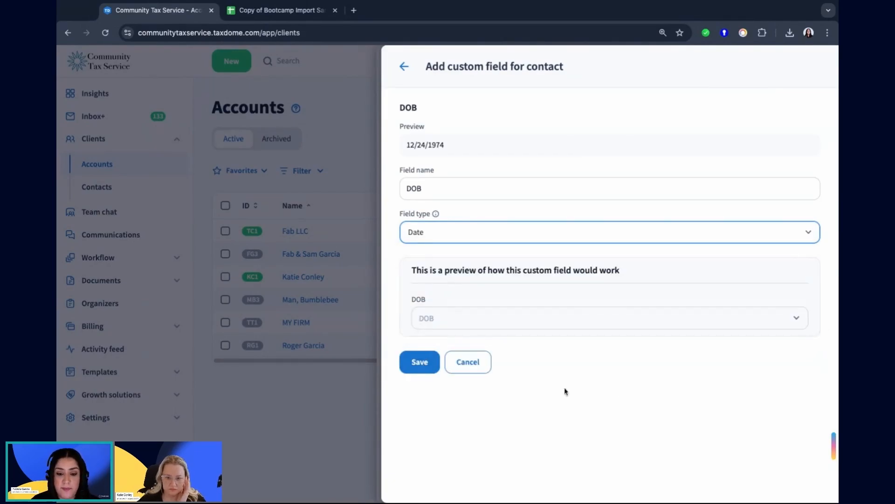
{"action": "left_click", "coordinate": [422, 366]}
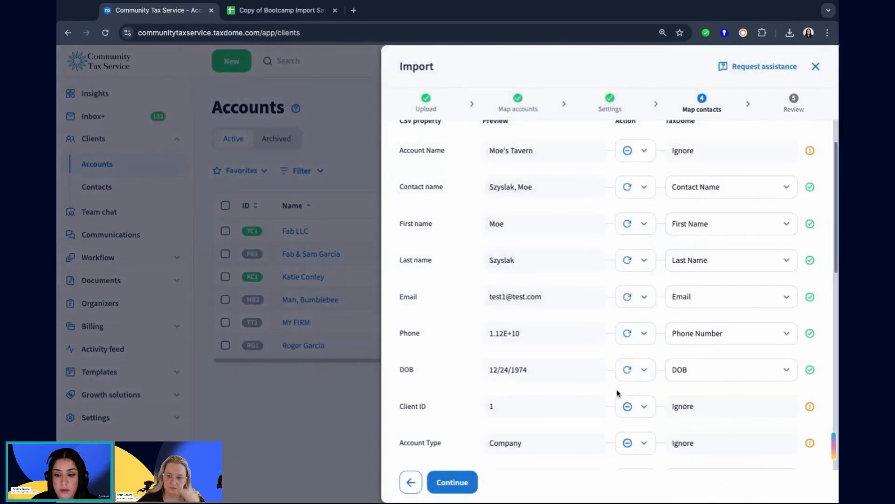
Set the Notes and Tags columns to Ignore in the contact mapping.
{"action": "scroll", "coordinate": [709, 367], "scroll_direction": "down", "scroll_amount": 2}
{"action": "scroll", "coordinate": [683, 366], "scroll_direction": "down", "scroll_amount": 1}
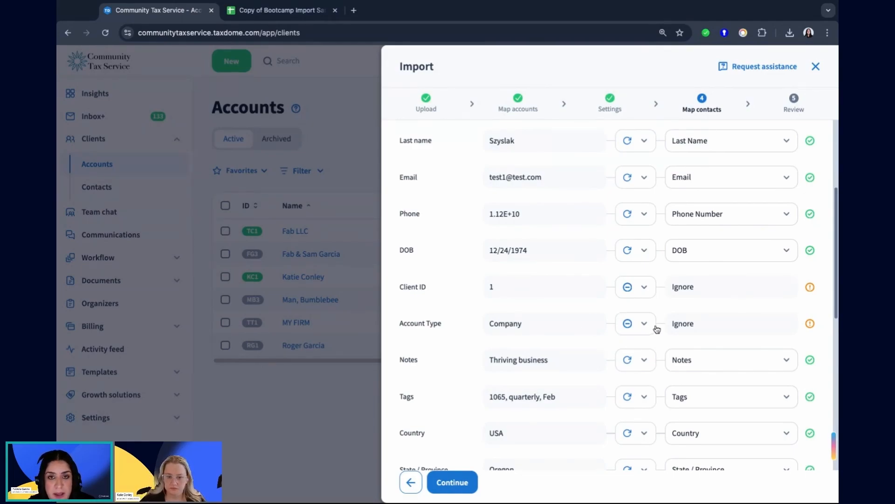
{"action": "scroll", "coordinate": [653, 327], "scroll_direction": "down", "scroll_amount": 3}
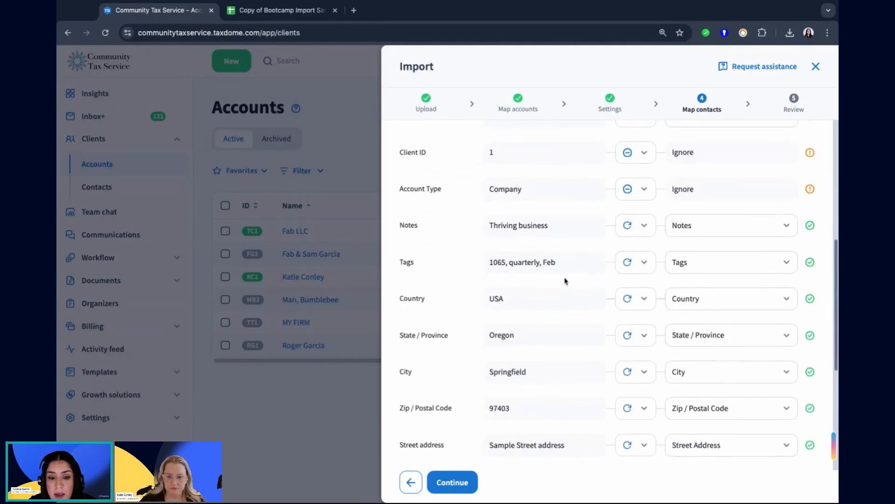
{"action": "left_click", "coordinate": [625, 226]}
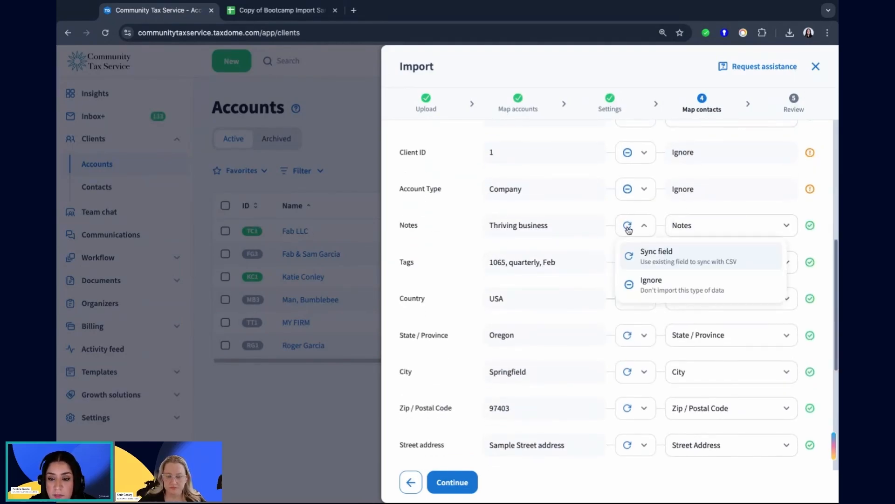
{"action": "left_click", "coordinate": [667, 291]}
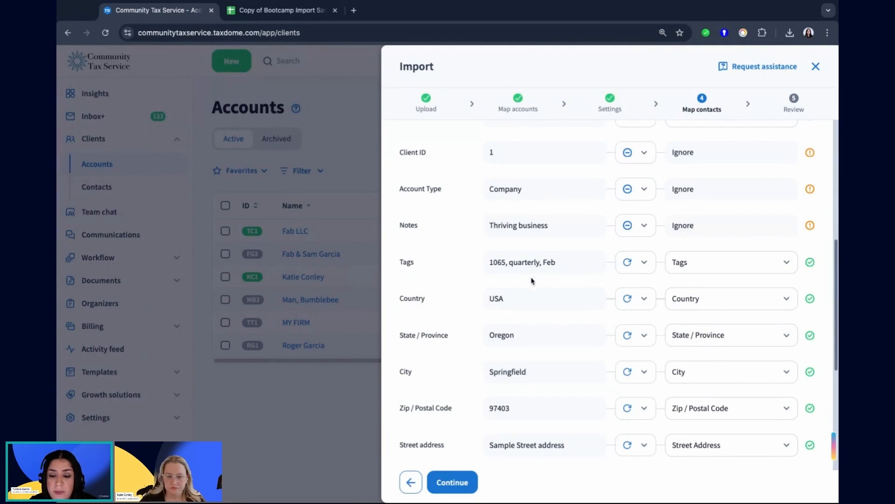
{"action": "left_click", "coordinate": [635, 262]}
{"action": "left_click", "coordinate": [658, 319]}
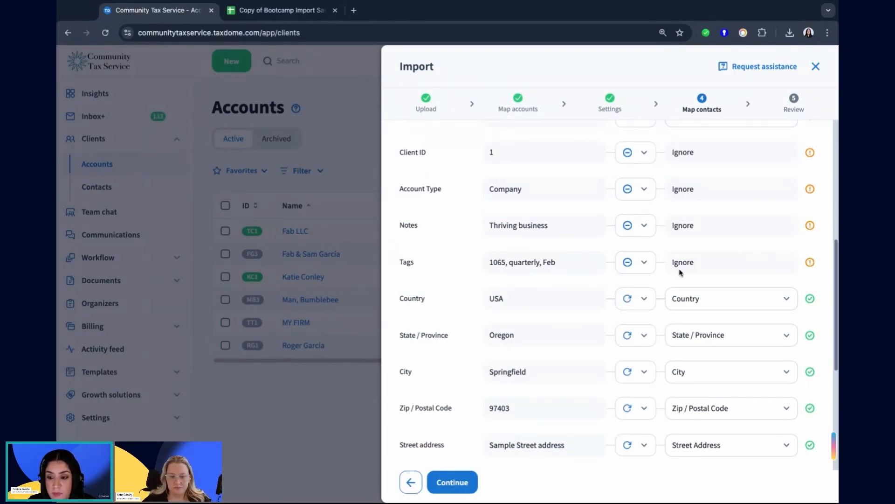
Set the State / Province column to Ignore, and sync it back to the State / Province contact field.
{"action": "scroll", "coordinate": [606, 304], "scroll_direction": "down", "scroll_amount": 2}
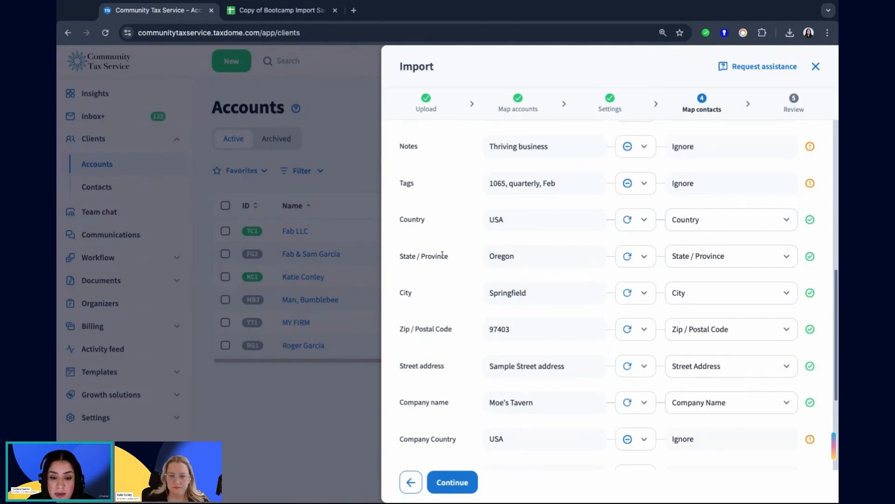
{"action": "left_click", "coordinate": [653, 257]}
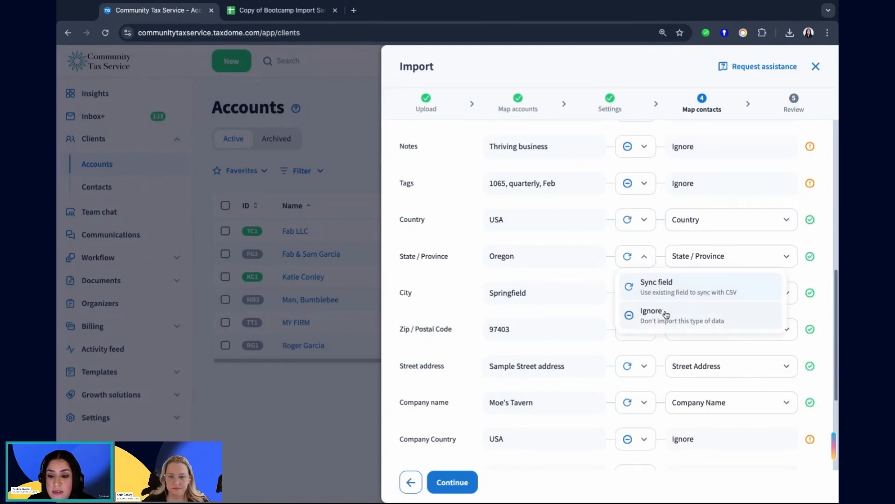
{"action": "left_click", "coordinate": [662, 311]}
{"action": "left_click", "coordinate": [644, 256]}
{"action": "left_click", "coordinate": [652, 286]}
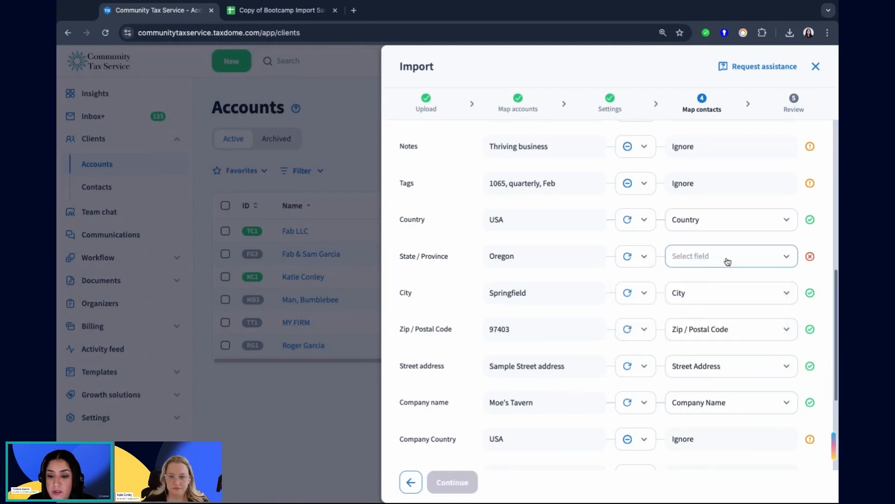
{"action": "left_click", "coordinate": [723, 258]}
{"action": "type", "text": "sta"}
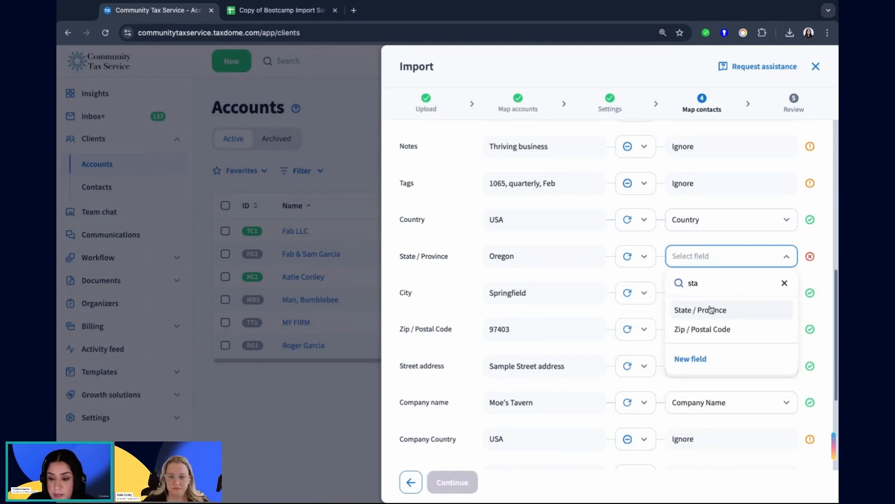
{"action": "left_click", "coordinate": [712, 310]}
Leave the company address and Team members columns ignored in the contact mapping, and continue to the import review.
{"action": "scroll", "coordinate": [709, 306], "scroll_direction": "down", "scroll_amount": 3}
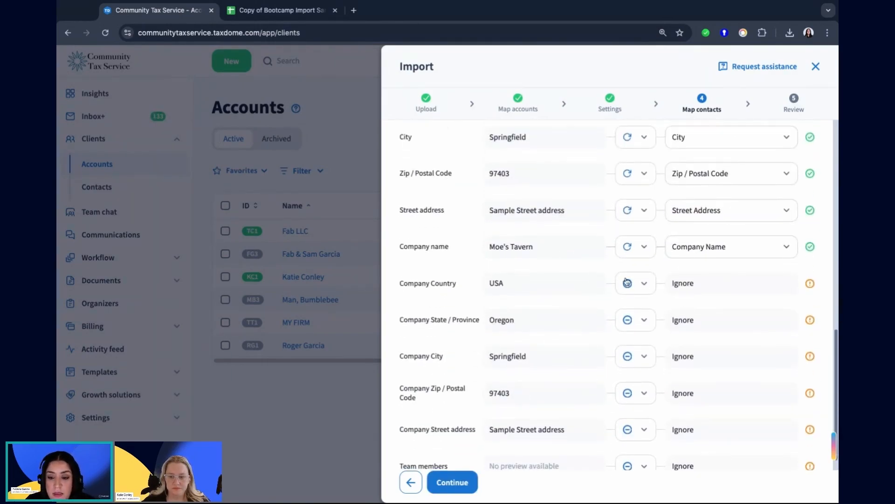
{"action": "left_click_drag", "start_coordinate": [397, 262], "coordinate": [450, 451]}
{"action": "scroll", "coordinate": [645, 349], "scroll_direction": "down", "scroll_amount": 1}
{"action": "left_click", "coordinate": [585, 325]}
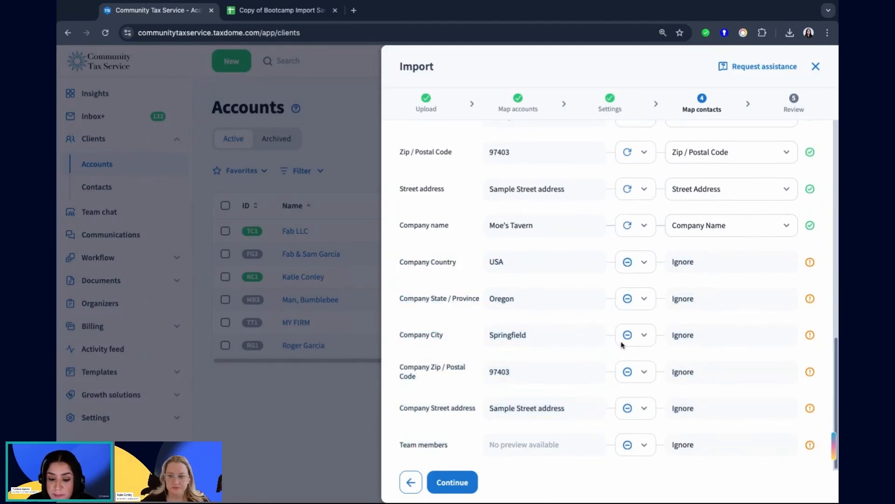
{"action": "left_click", "coordinate": [475, 478]}
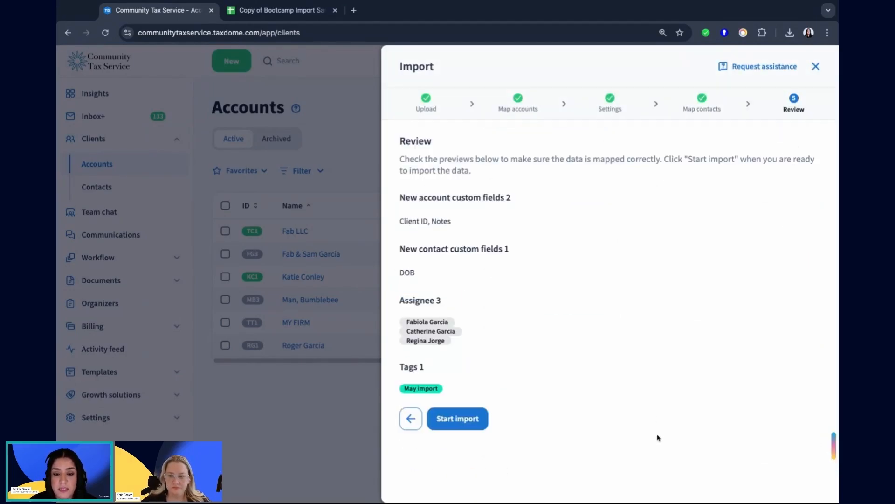
Start the import after checking the mapped data previews, and return to the accounts list once it finishes.
{"action": "scroll", "coordinate": [626, 284], "scroll_direction": "down", "scroll_amount": 3}
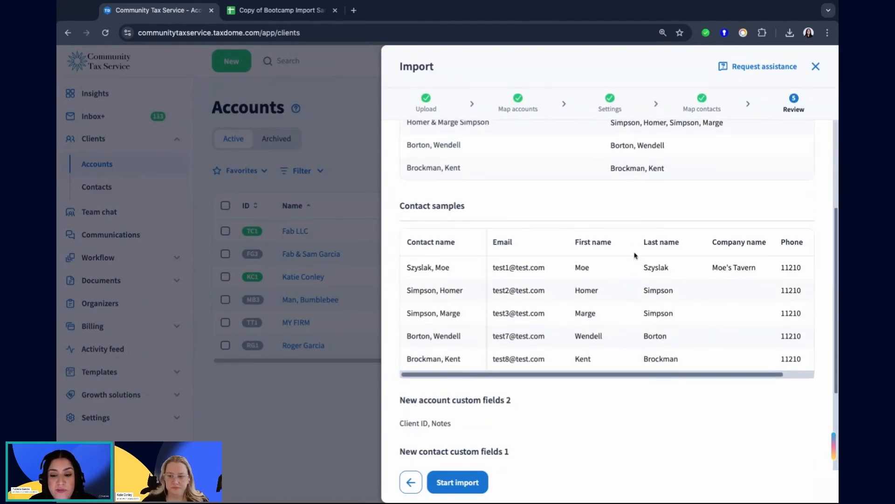
{"action": "scroll", "coordinate": [614, 301], "scroll_direction": "down", "scroll_amount": 3}
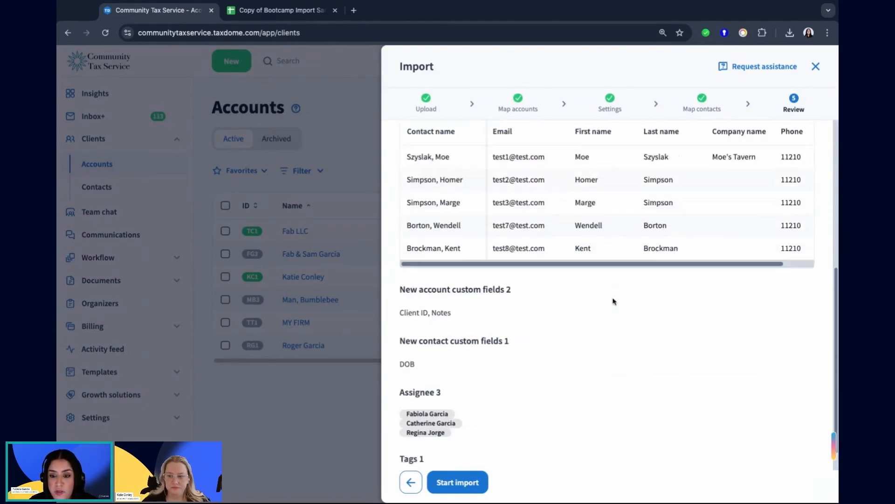
{"action": "scroll", "coordinate": [614, 300], "scroll_direction": "up", "scroll_amount": 4}
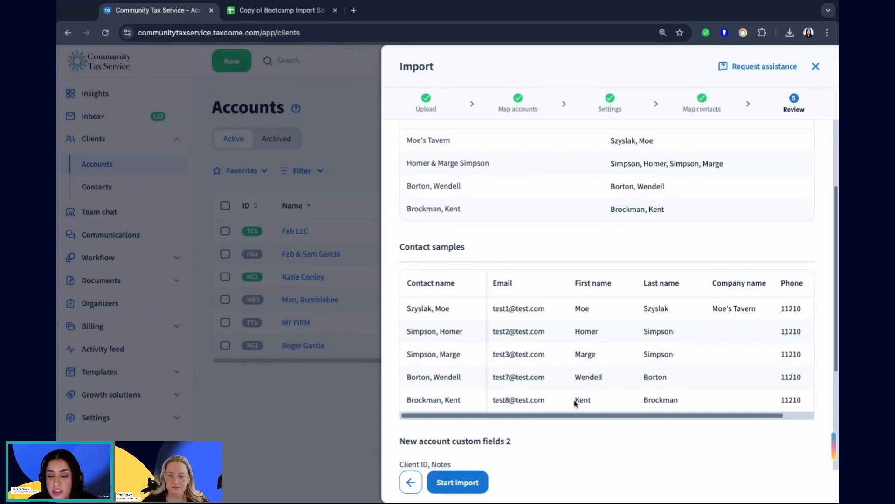
{"action": "scroll", "coordinate": [580, 392], "scroll_direction": "down", "scroll_amount": 4}
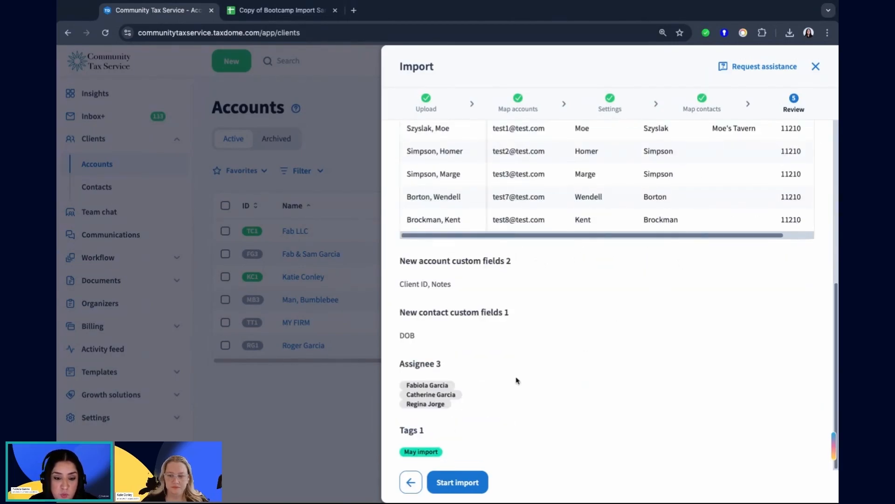
{"action": "left_click", "coordinate": [476, 485]}
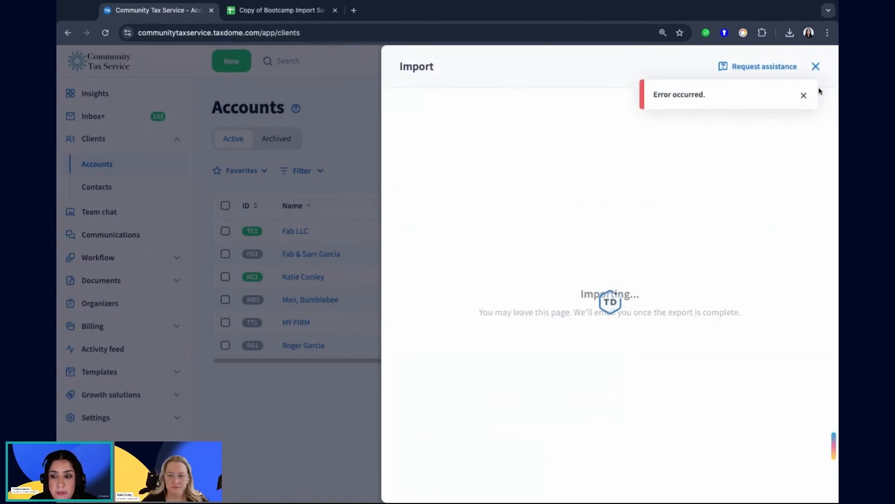
{"action": "left_click", "coordinate": [804, 95]}
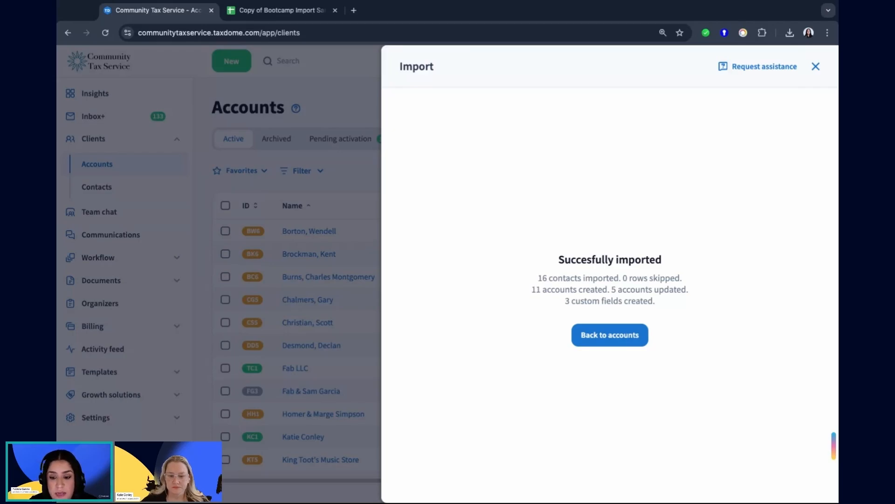
{"action": "left_click", "coordinate": [603, 341]}
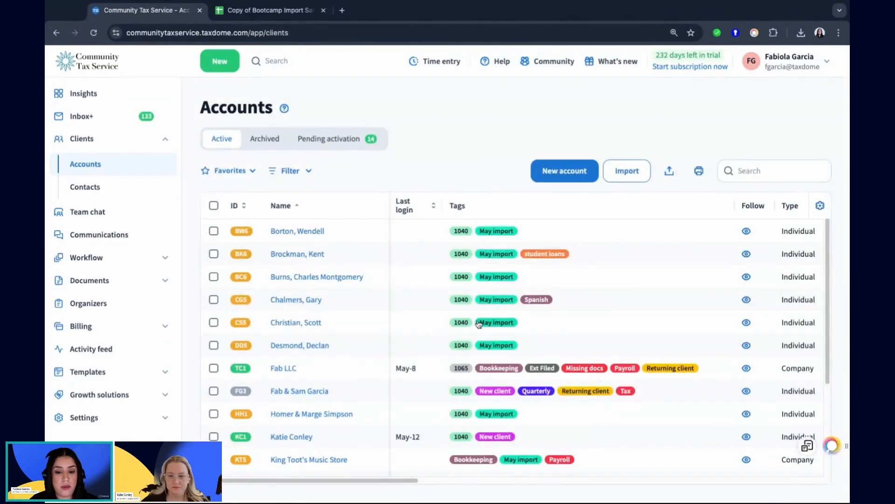
Examine the imported accounts and their assigned tags throughout the active accounts list.
{"action": "scroll", "coordinate": [477, 319], "scroll_direction": "down", "scroll_amount": 2}
{"action": "scroll", "coordinate": [477, 318], "scroll_direction": "down", "scroll_amount": 4}
{"action": "scroll", "coordinate": [589, 262], "scroll_direction": "up", "scroll_amount": 5}
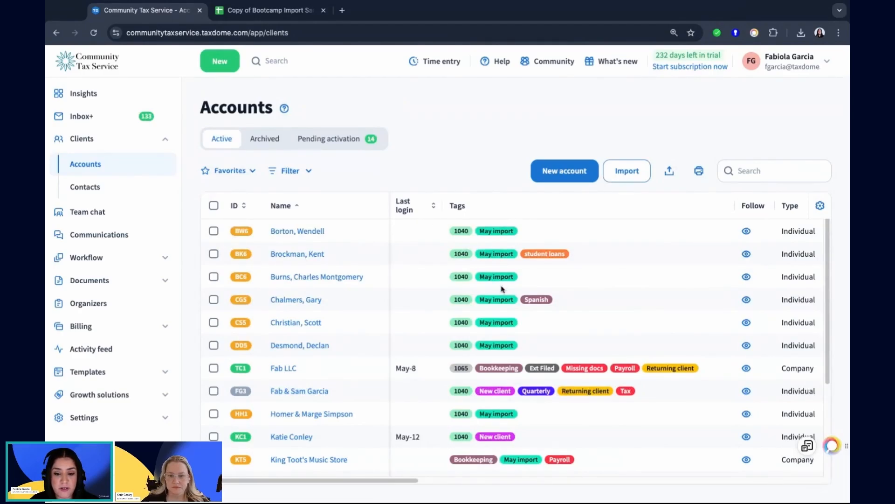
{"action": "scroll", "coordinate": [506, 336], "scroll_direction": "down", "scroll_amount": 5}
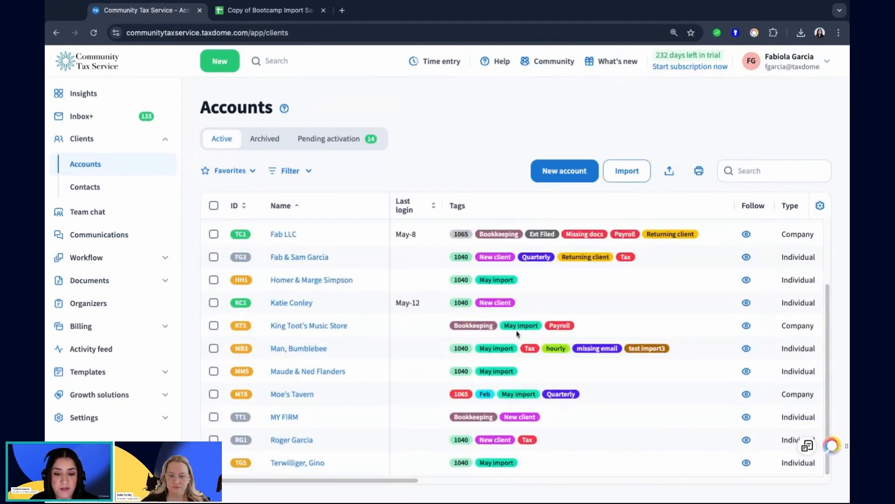
{"action": "scroll", "coordinate": [513, 334], "scroll_direction": "up", "scroll_amount": 5}
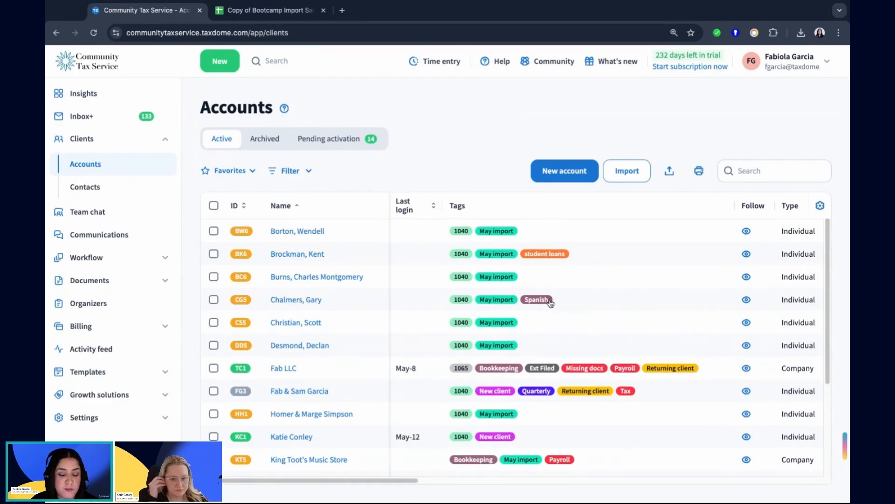
{"action": "scroll", "coordinate": [534, 334], "scroll_direction": "down", "scroll_amount": 5}
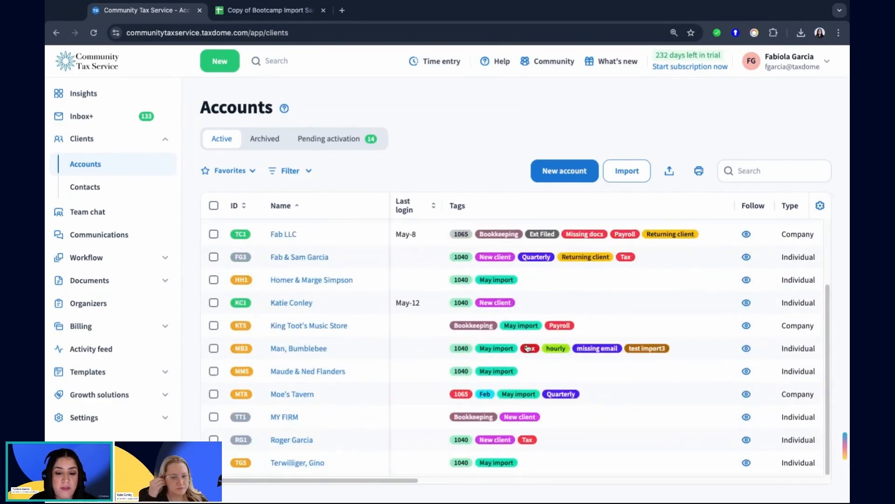
{"action": "scroll", "coordinate": [486, 308], "scroll_direction": "up", "scroll_amount": 5}
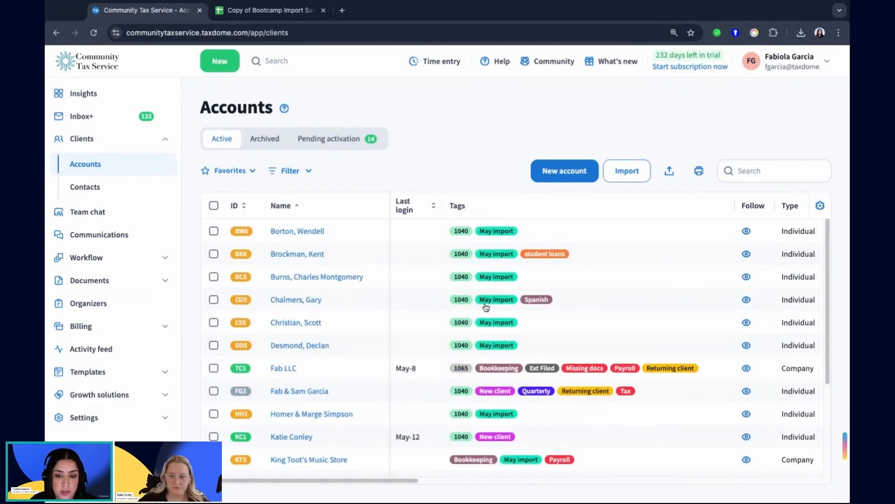